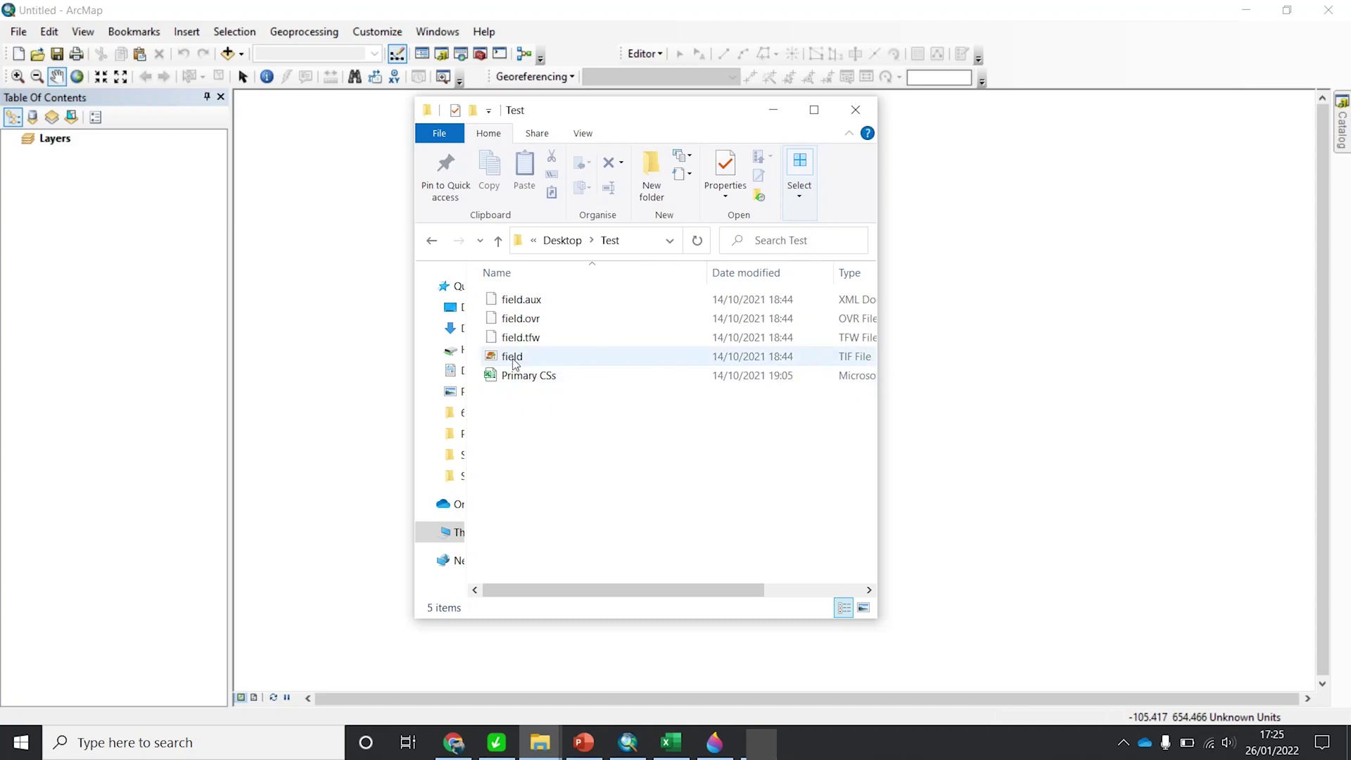
In the Test folder, select field, then open the Primary CSs control point workbook in Excel.
mouse_move(529, 361)
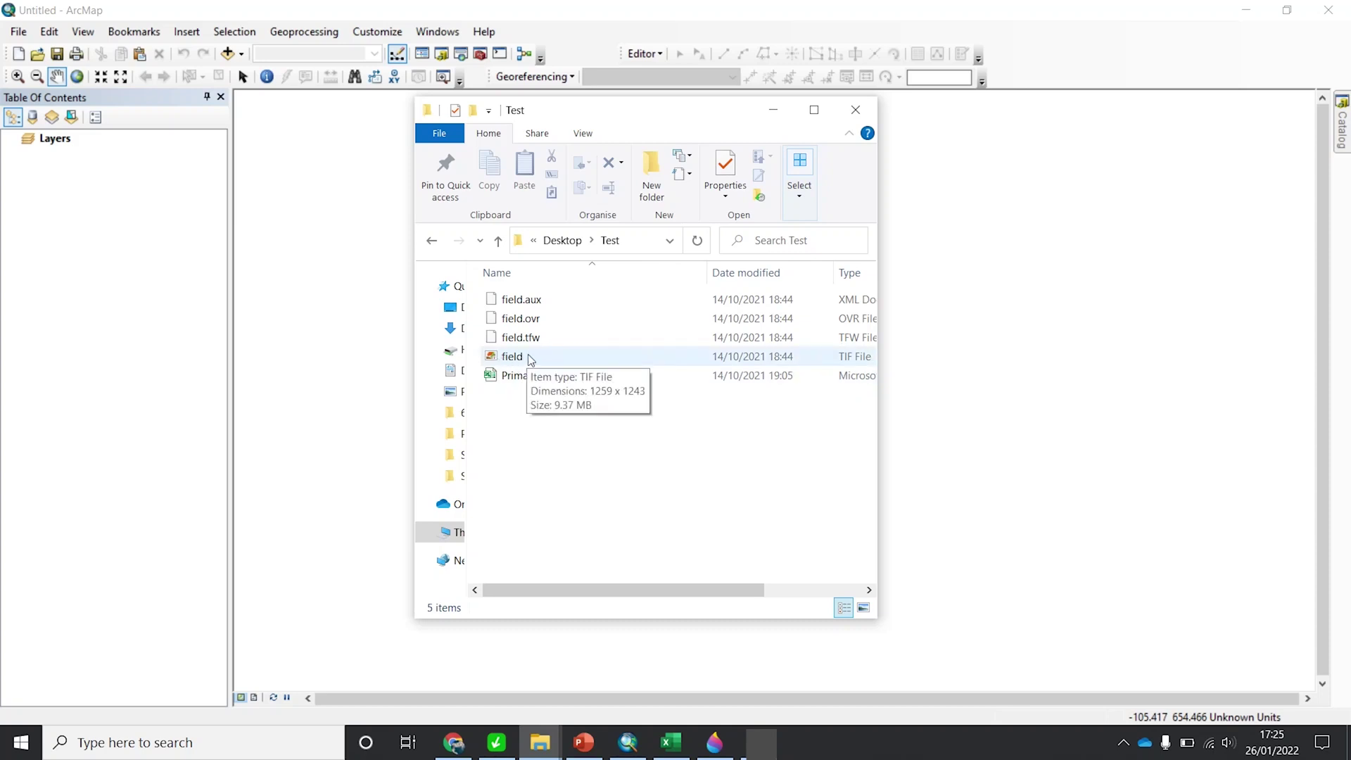
click(530, 360)
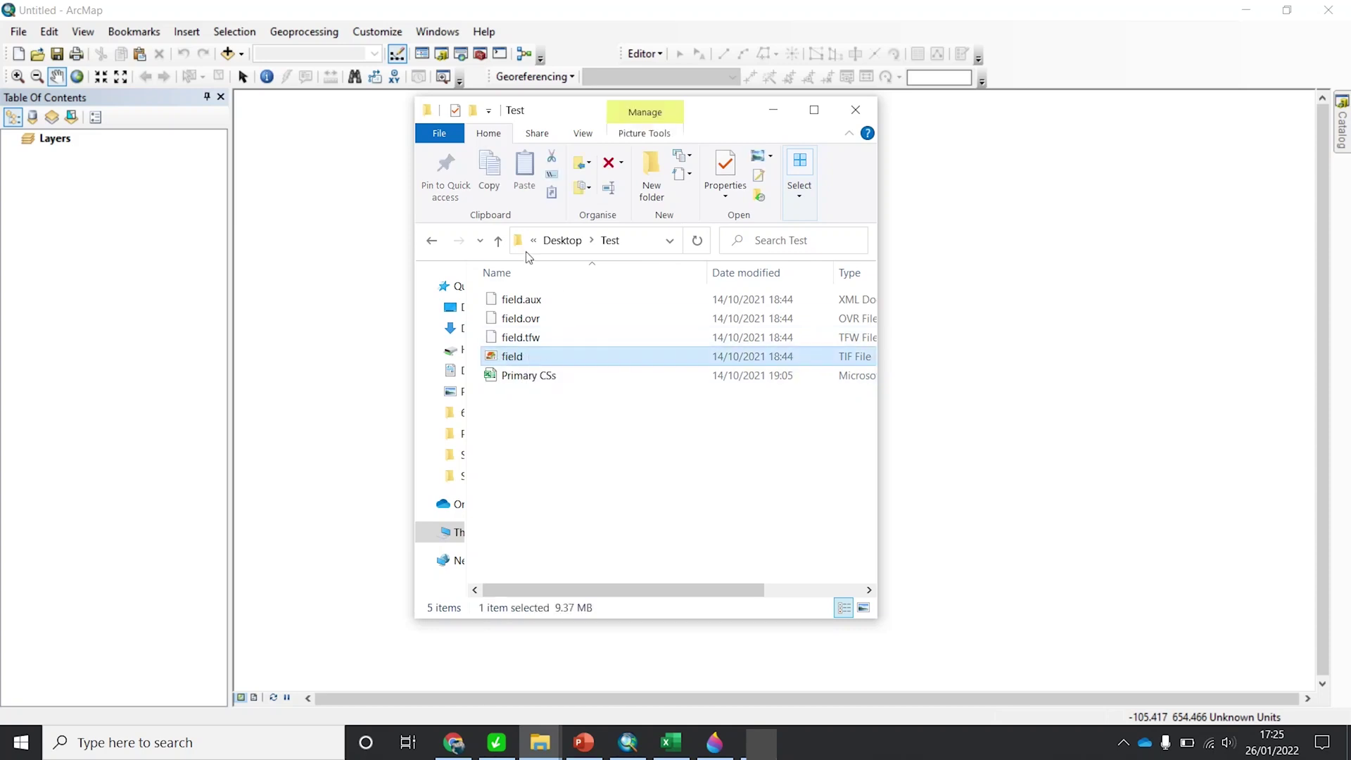
mouse_move(514, 350)
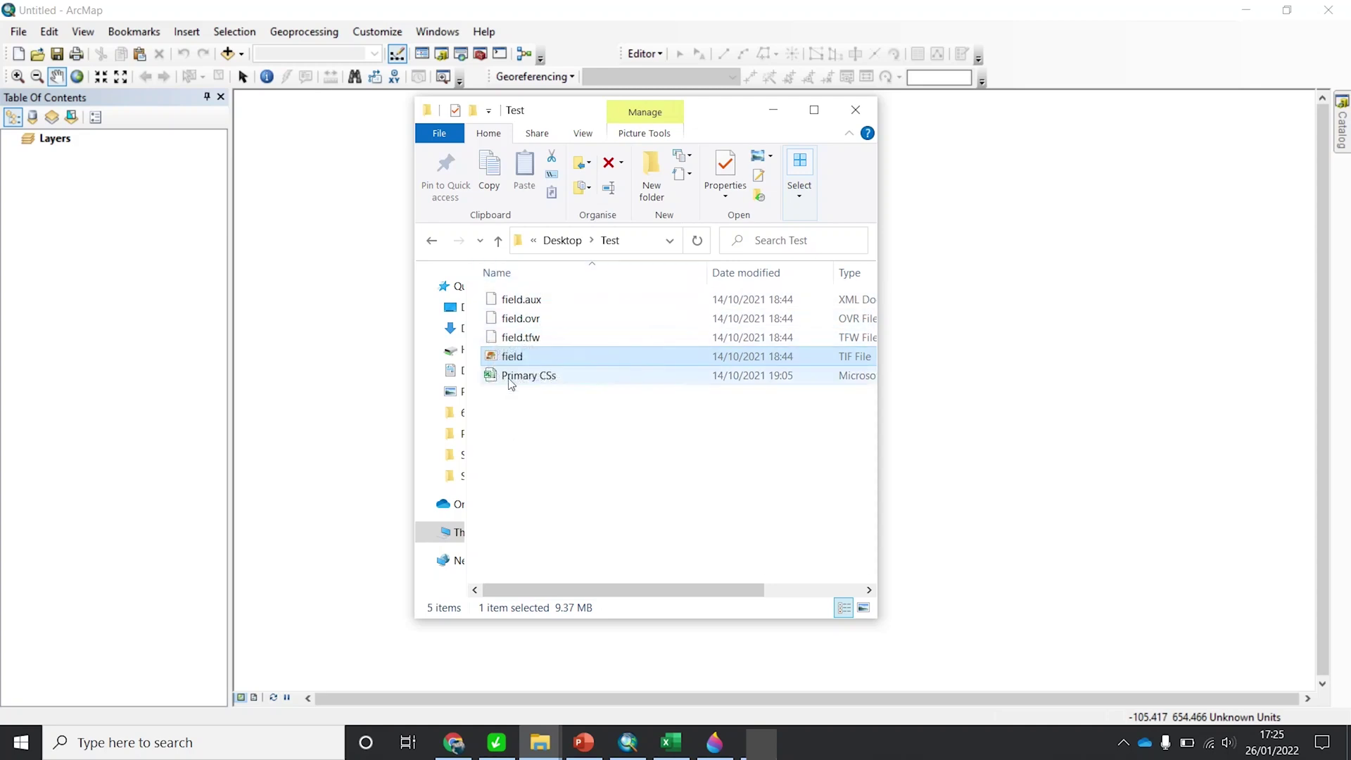
click(522, 384)
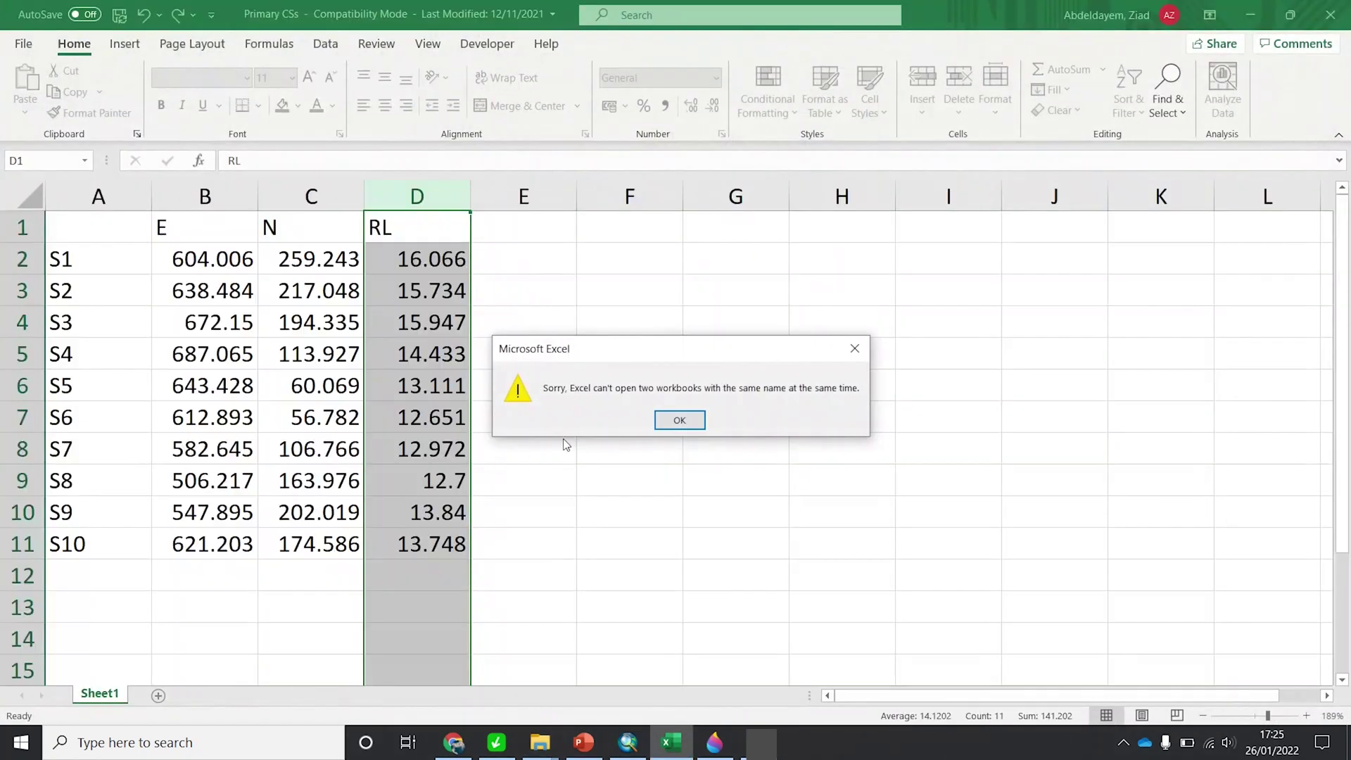
Review S1's label, E, N and RL (16.066) values, then close Excel and the Test folder.
click(697, 422)
click(594, 420)
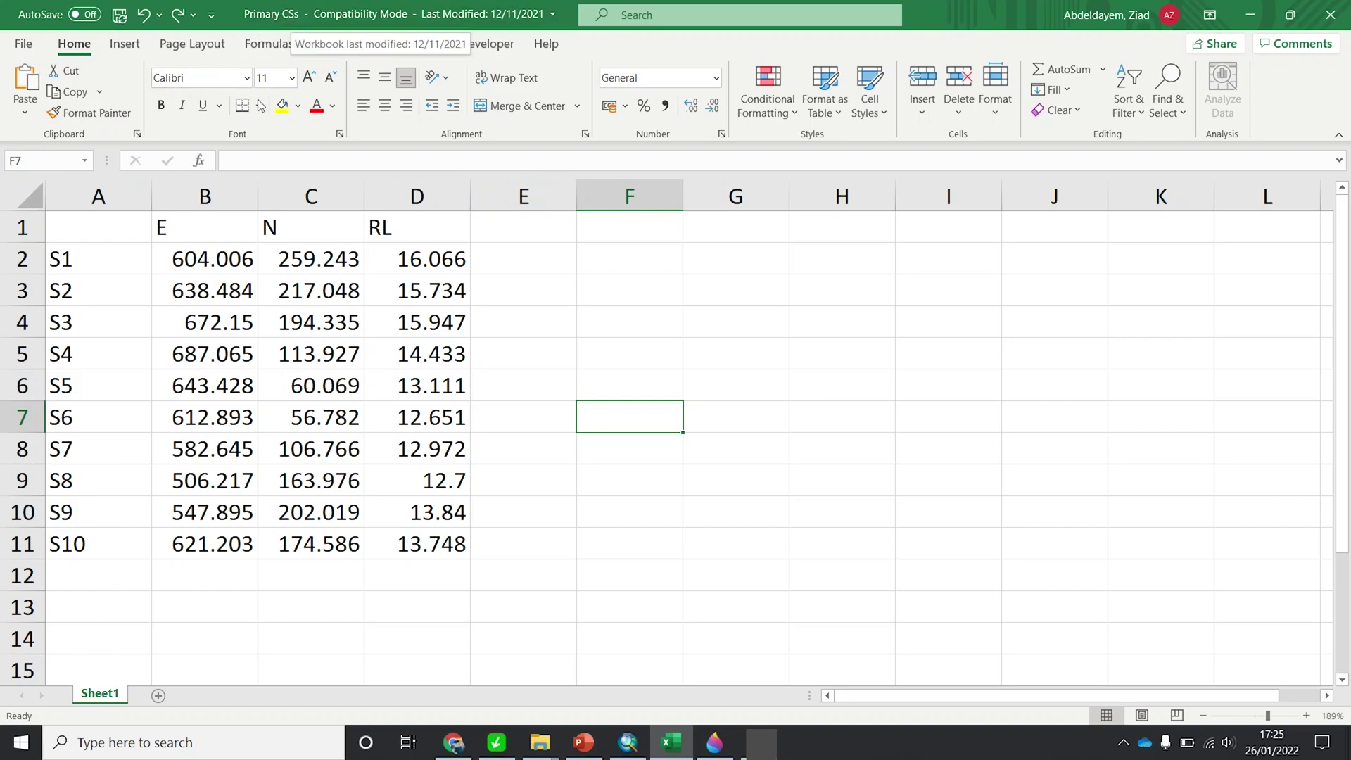
click(81, 256)
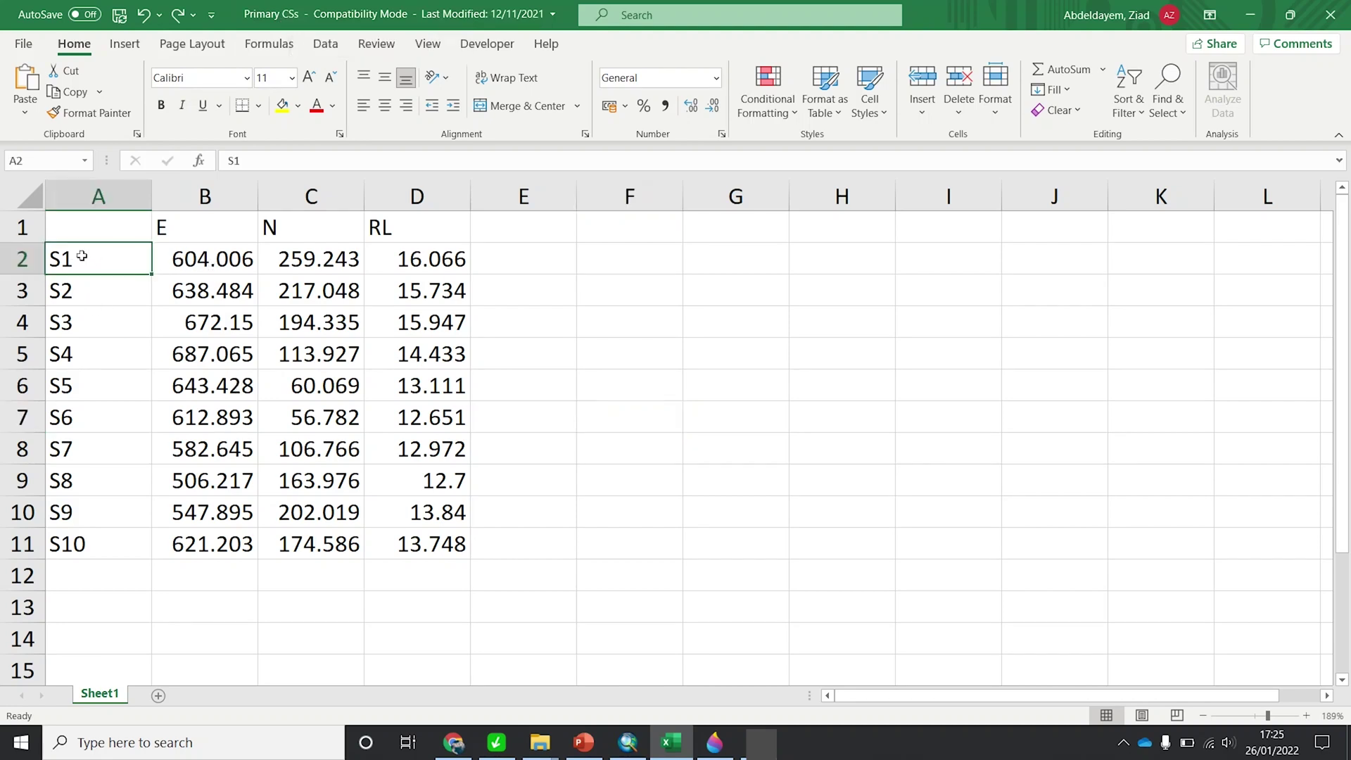
click(211, 261)
click(292, 260)
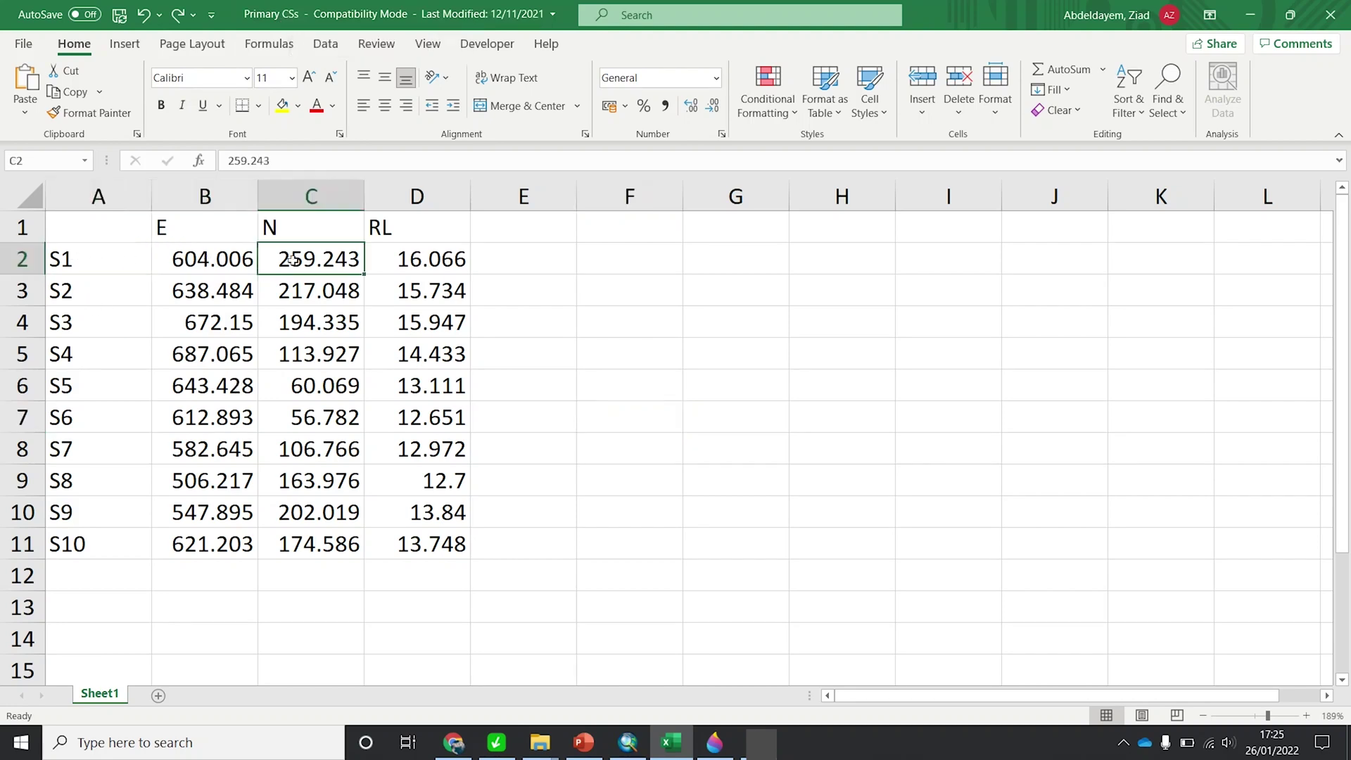
click(409, 257)
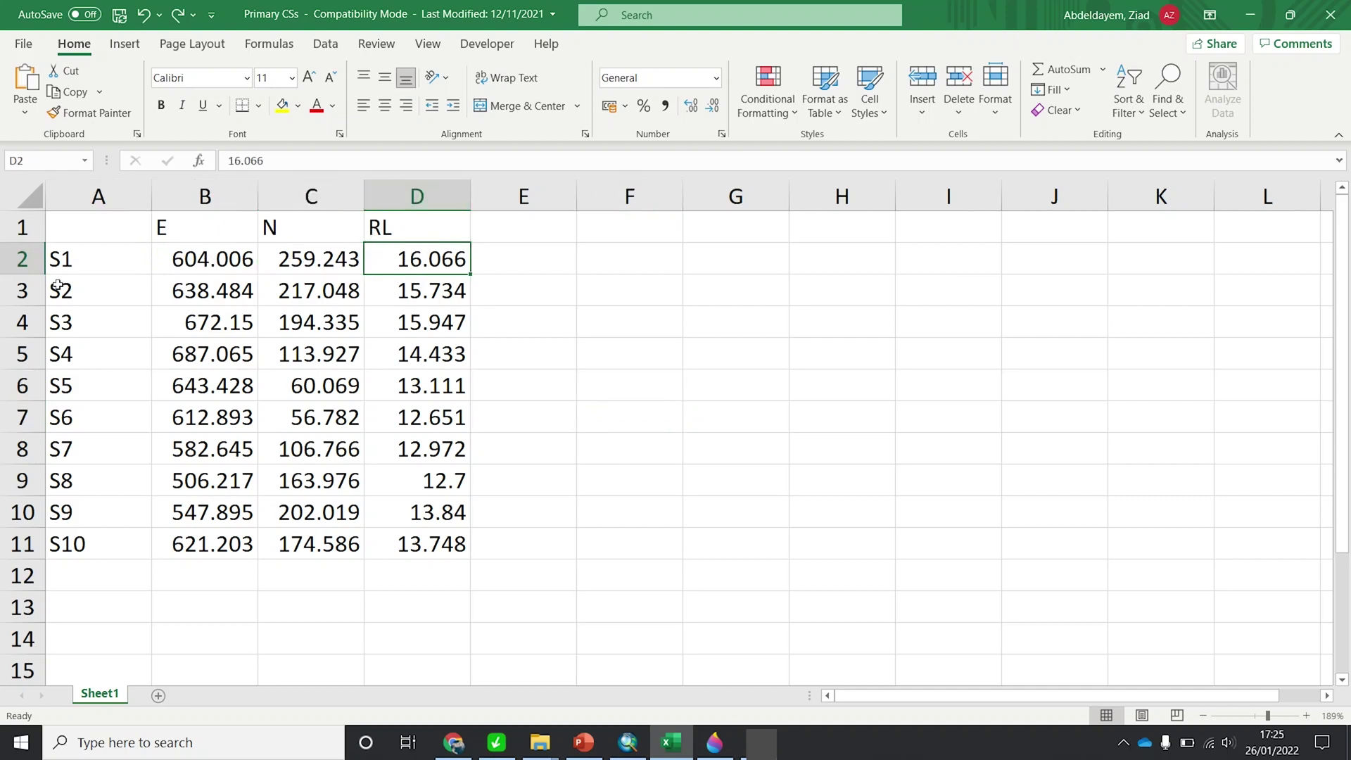
click(22, 291)
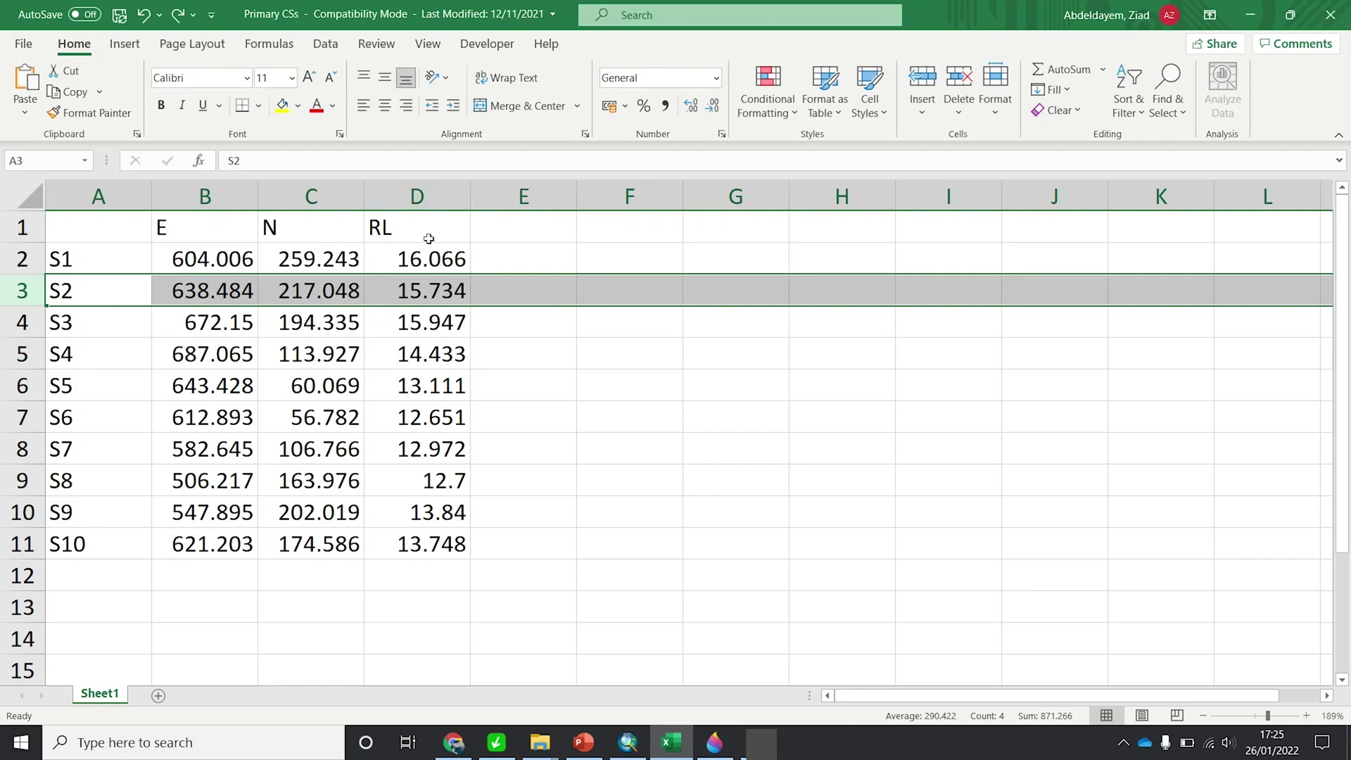
click(1330, 14)
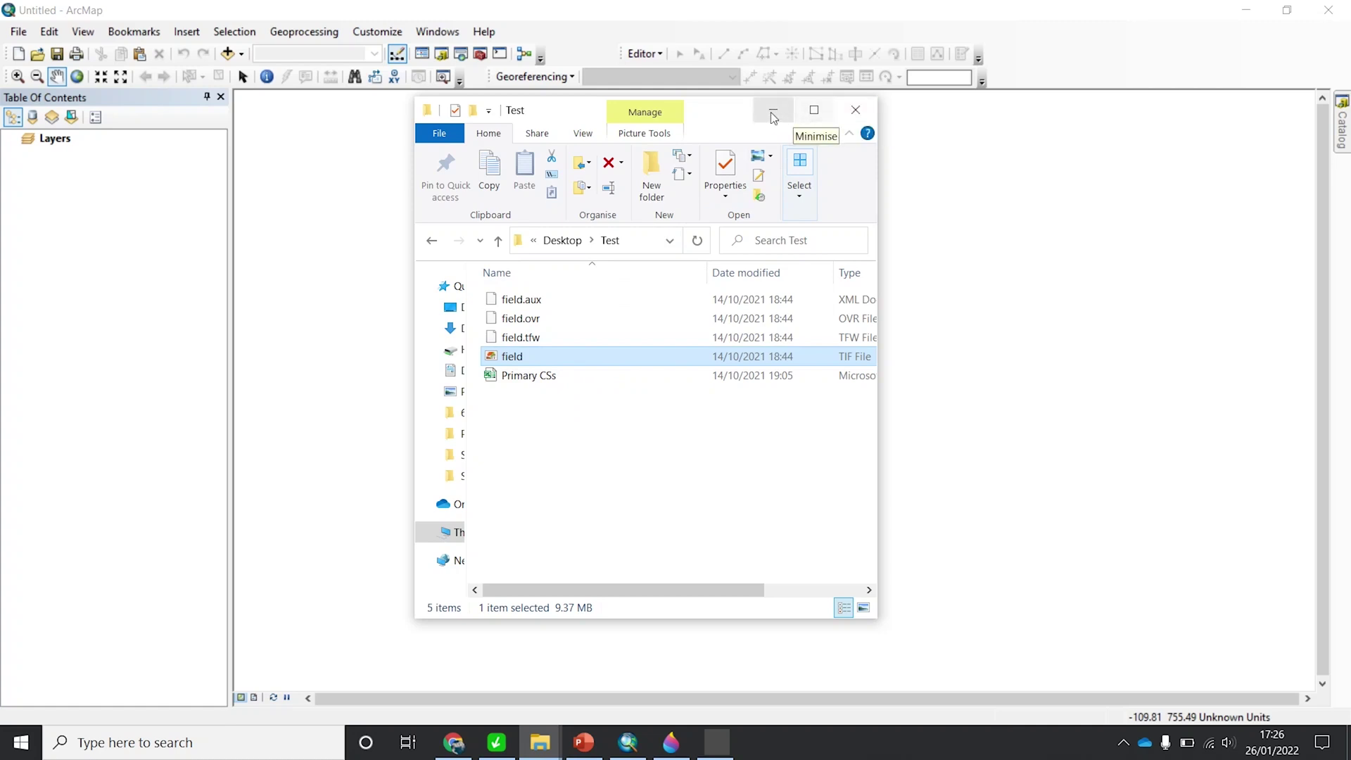
click(855, 110)
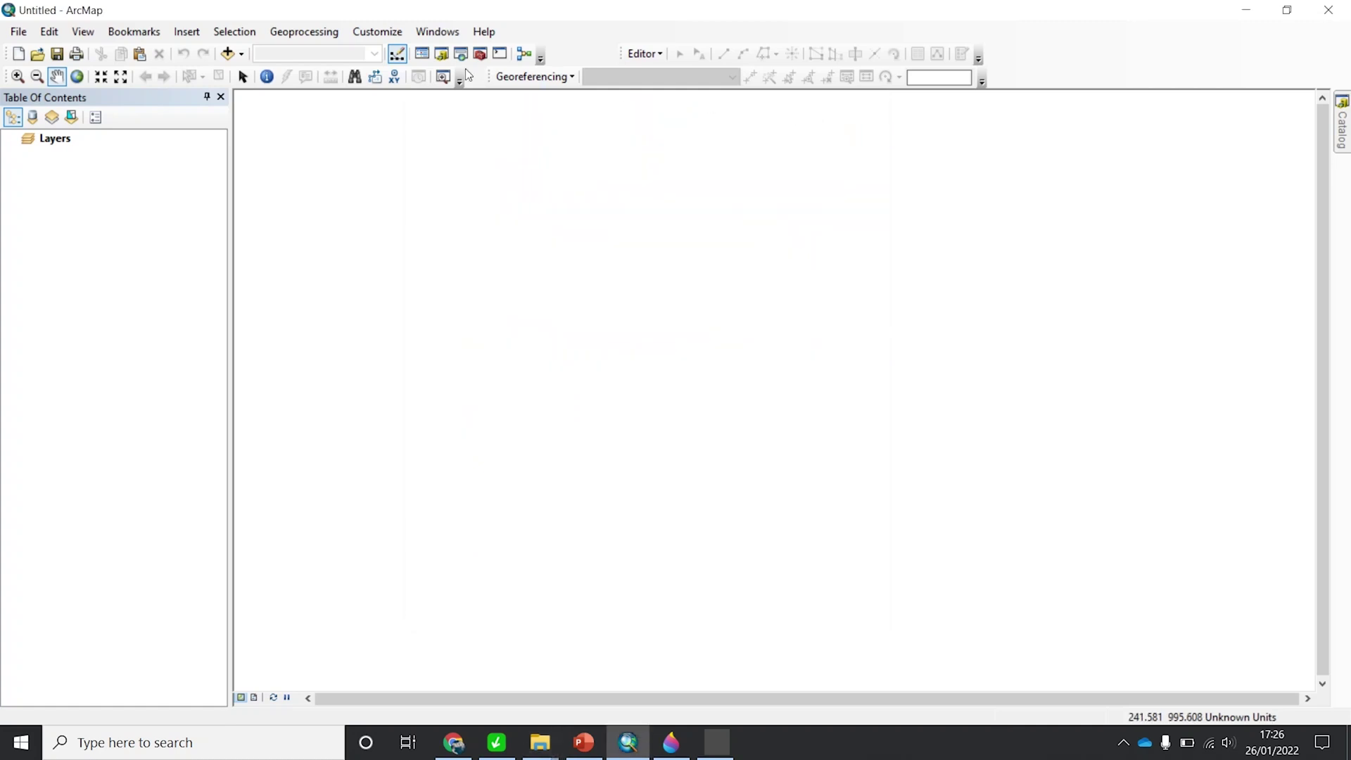
Add field.tif from Desktop > Test to the map and build its pyramids.
click(229, 54)
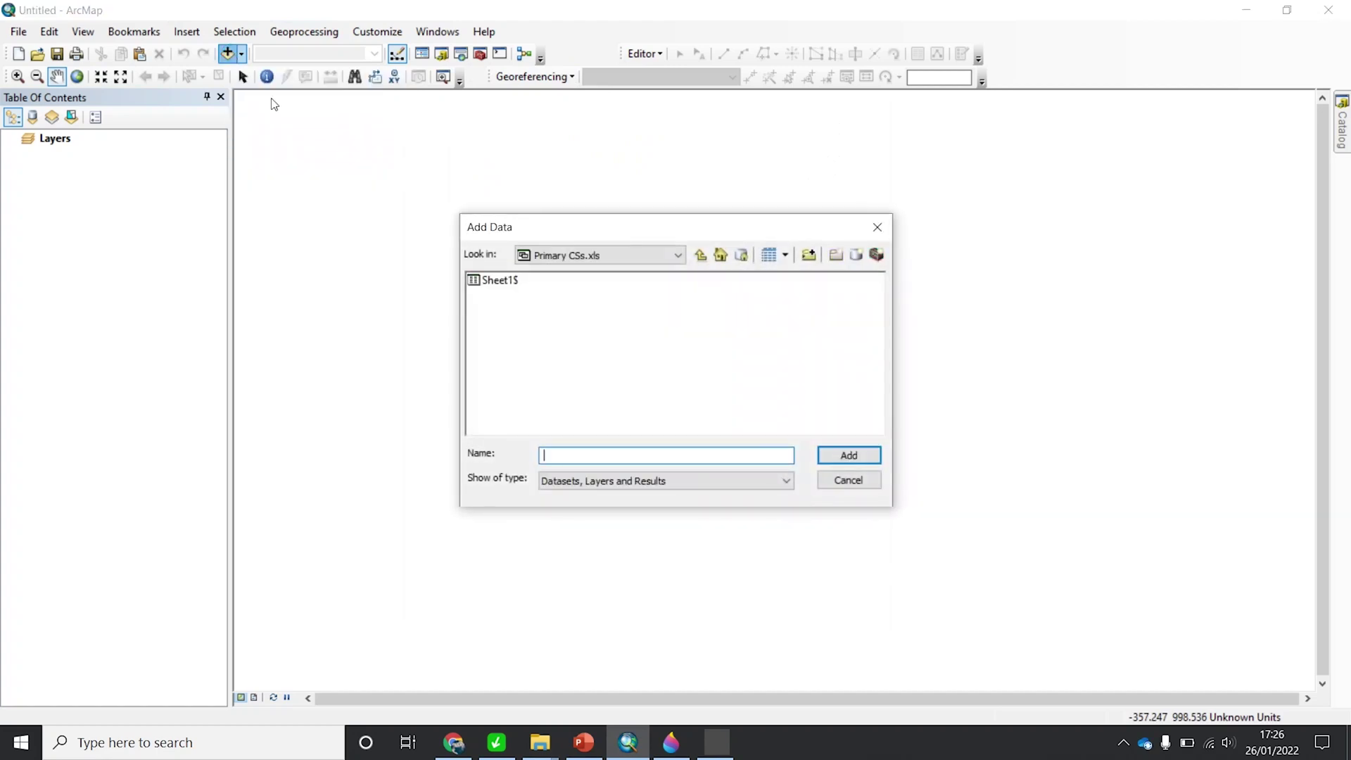
click(700, 256)
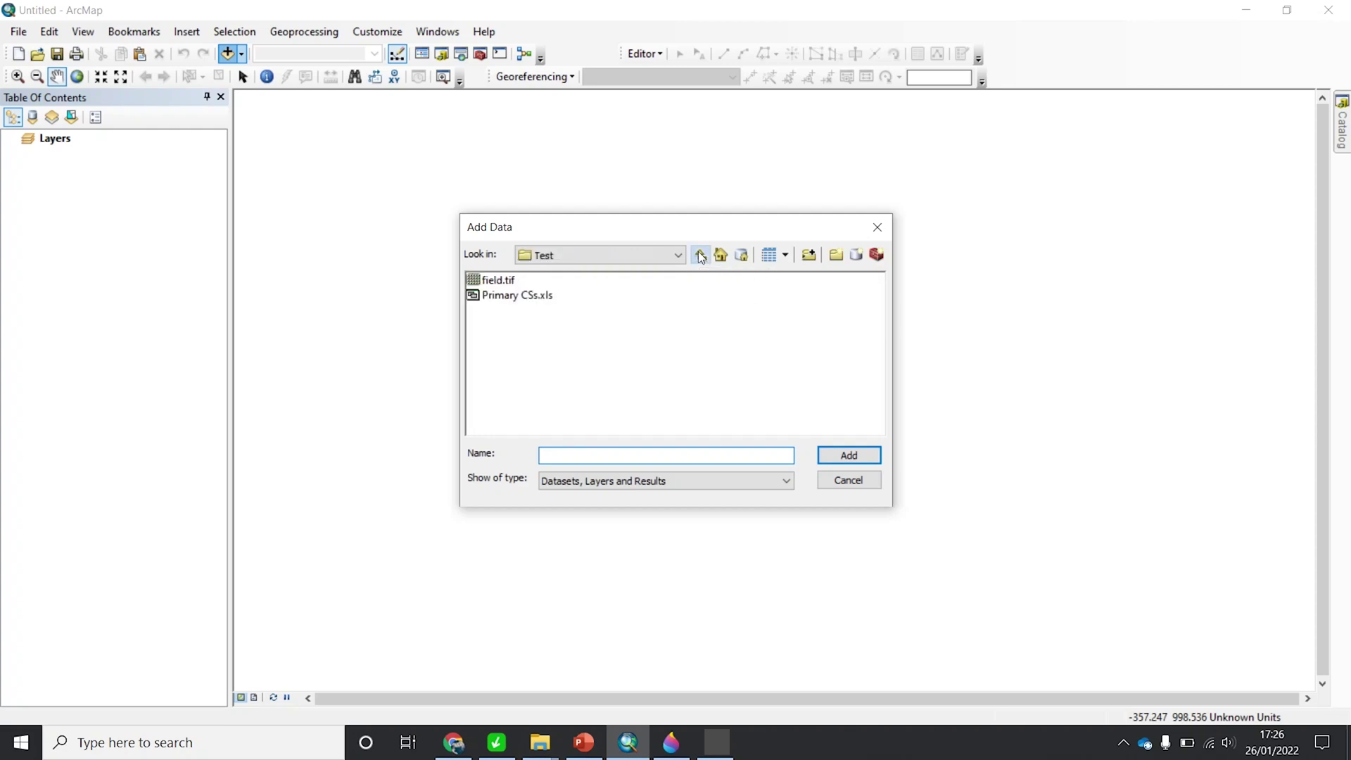
click(700, 255)
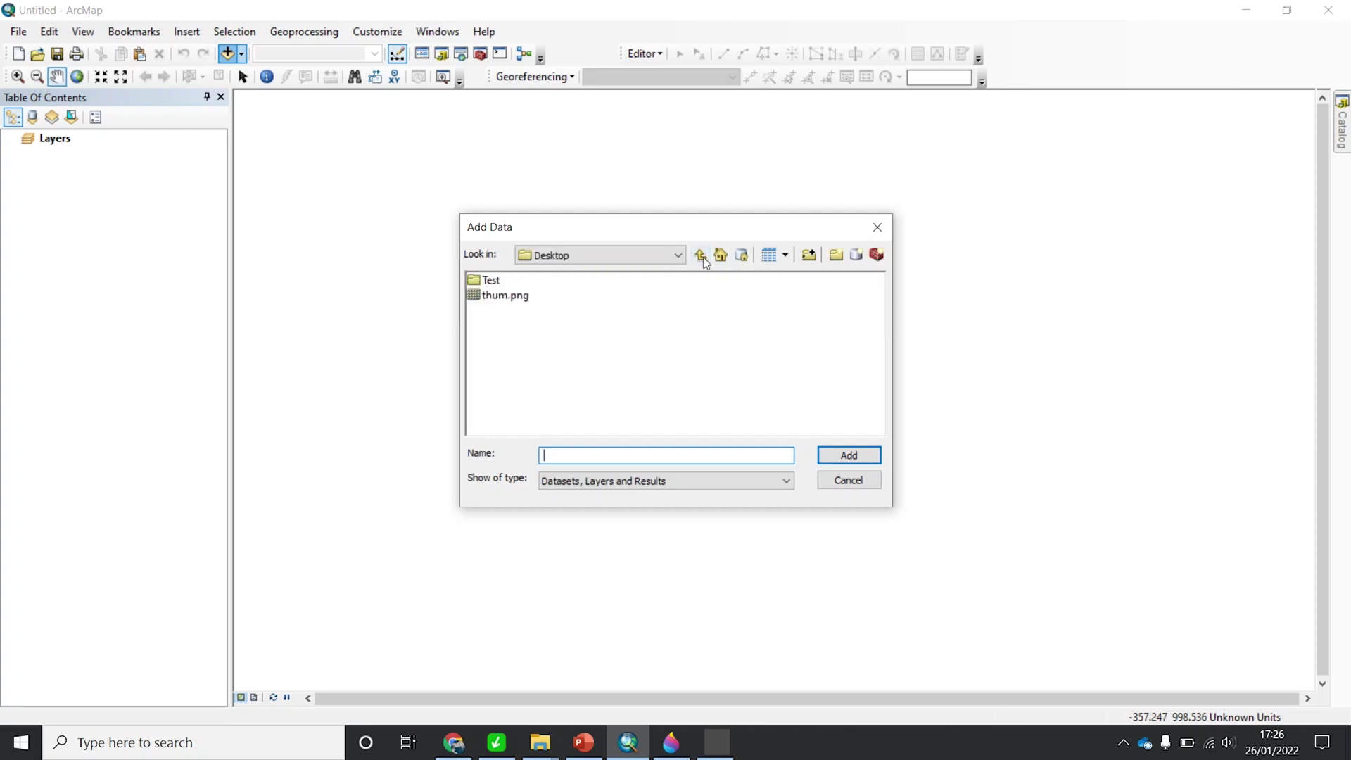
double_click(491, 282)
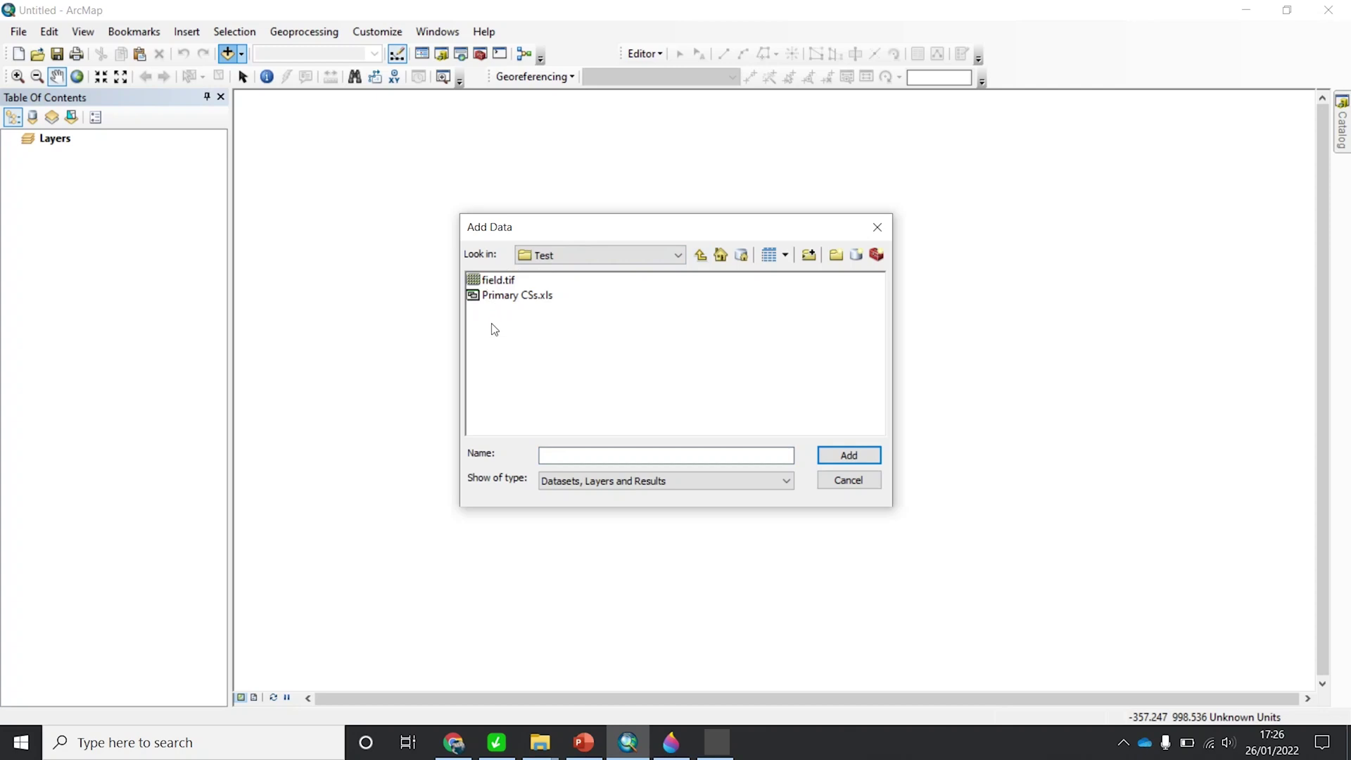
click(493, 282)
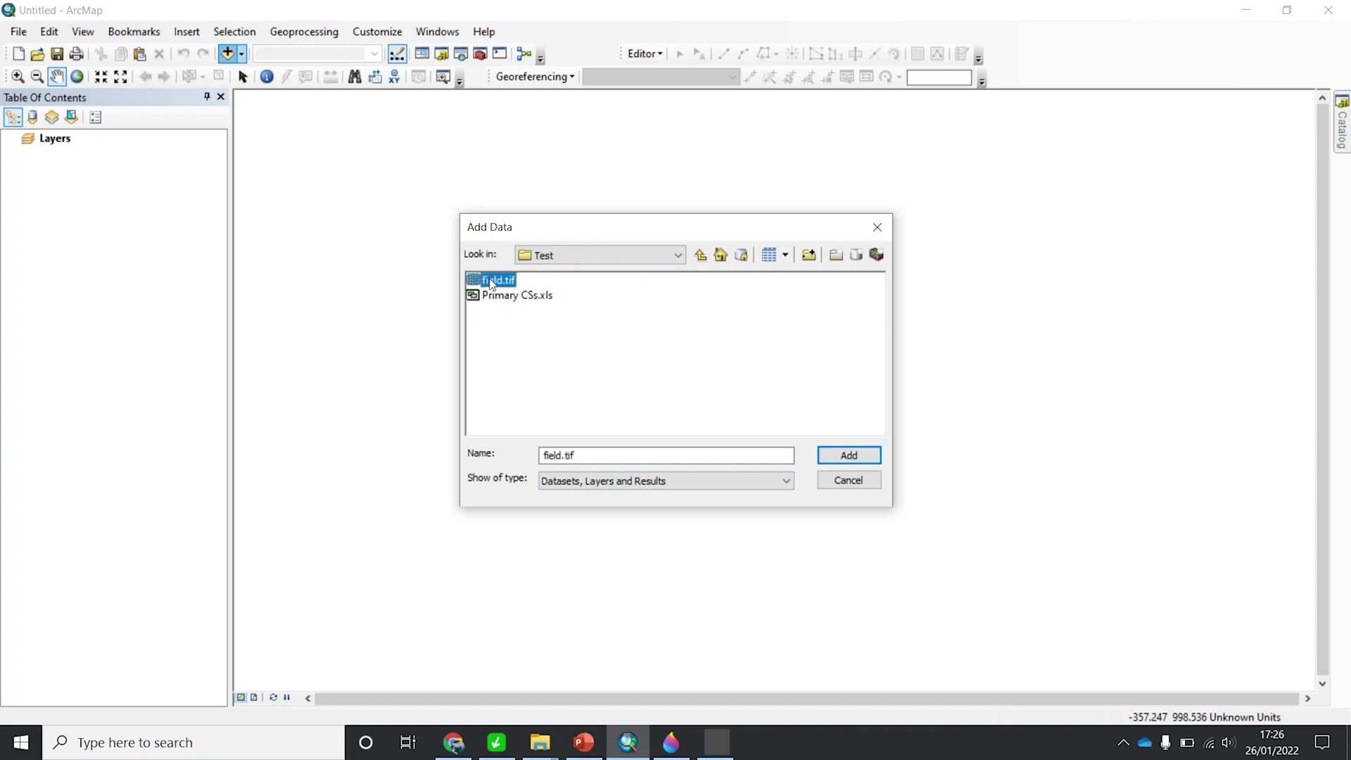
click(855, 457)
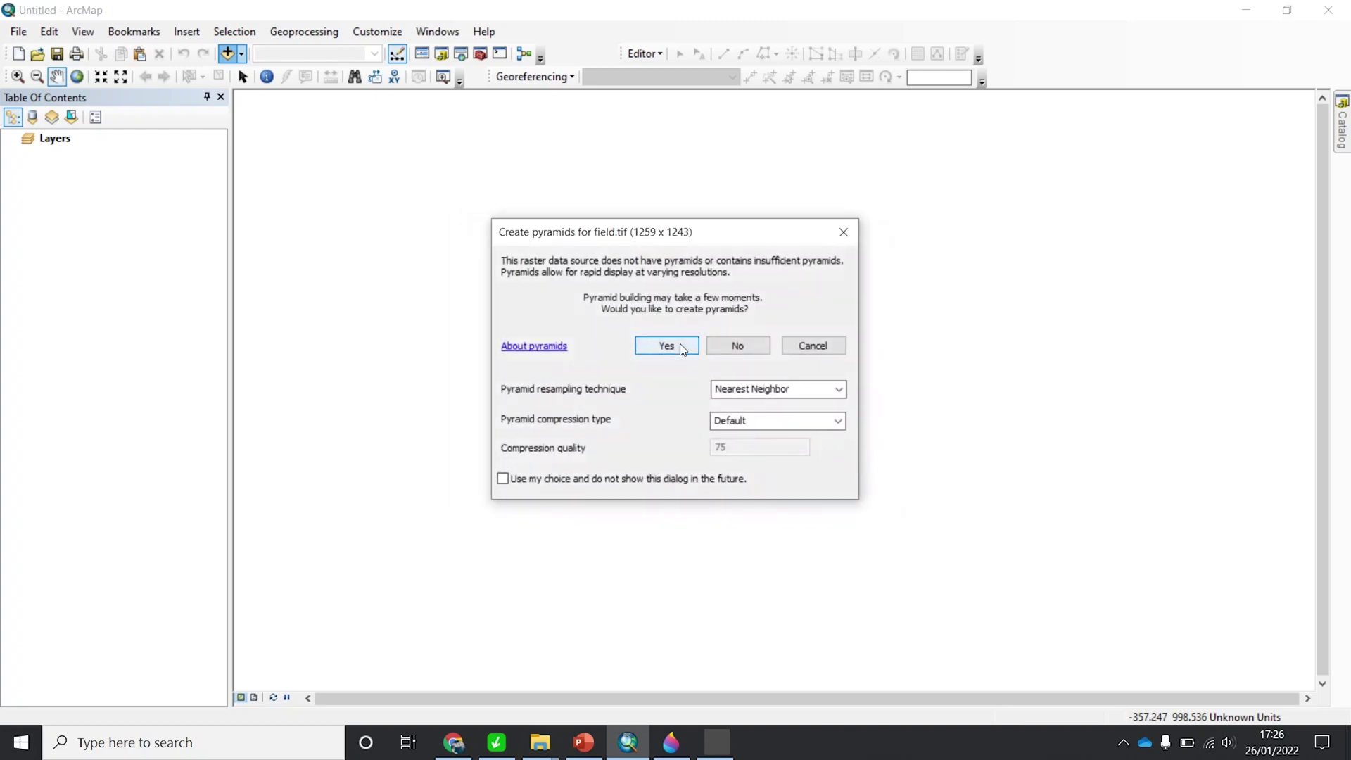
click(679, 343)
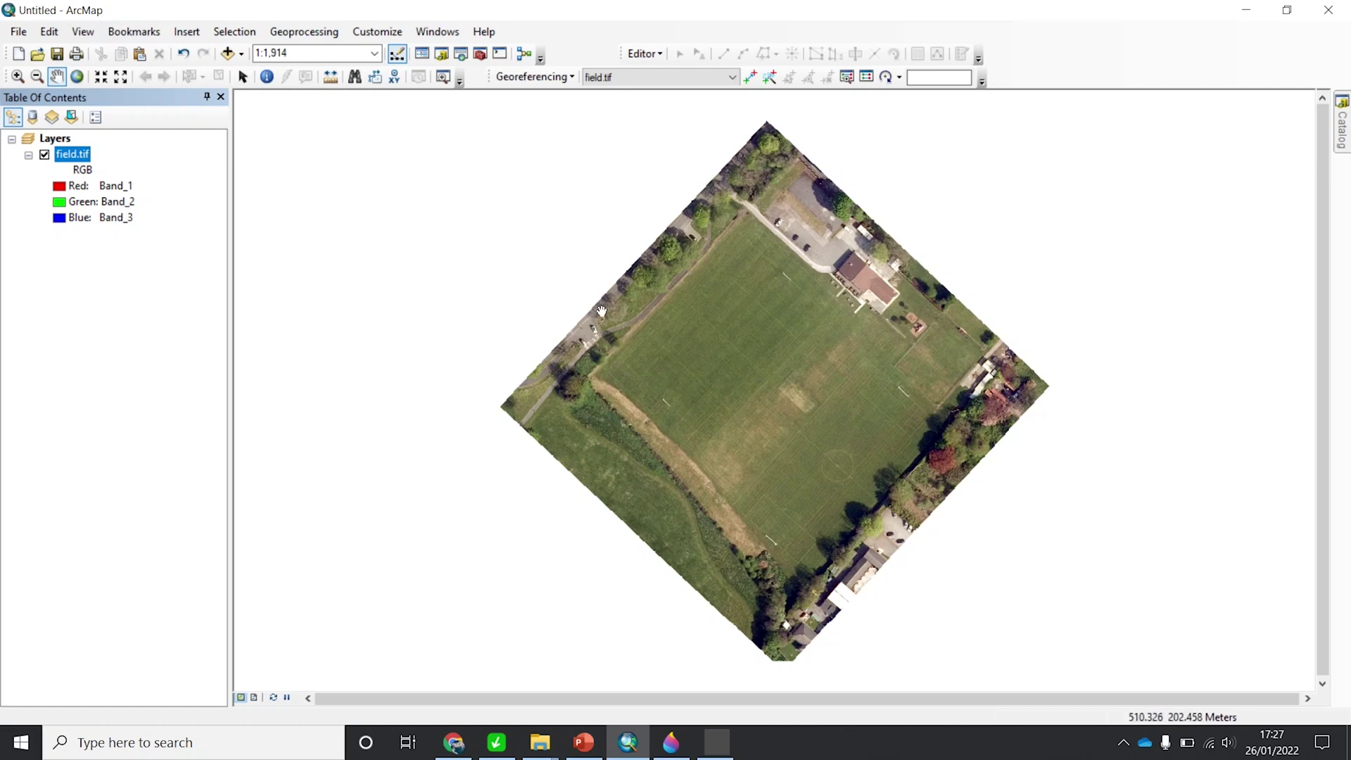
Pan the displayed field.tif orthophoto slightly left in the map view.
drag(401, 252, 380, 259)
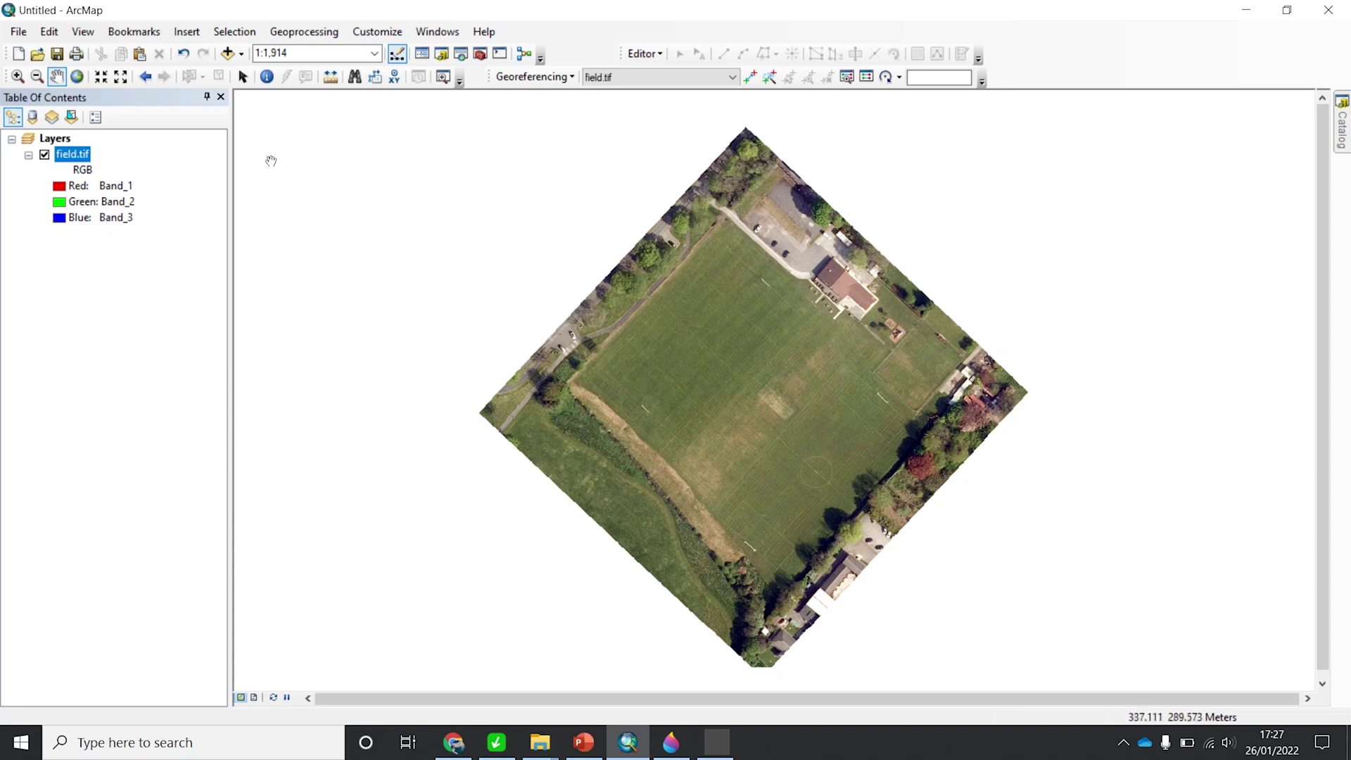
click(19, 33)
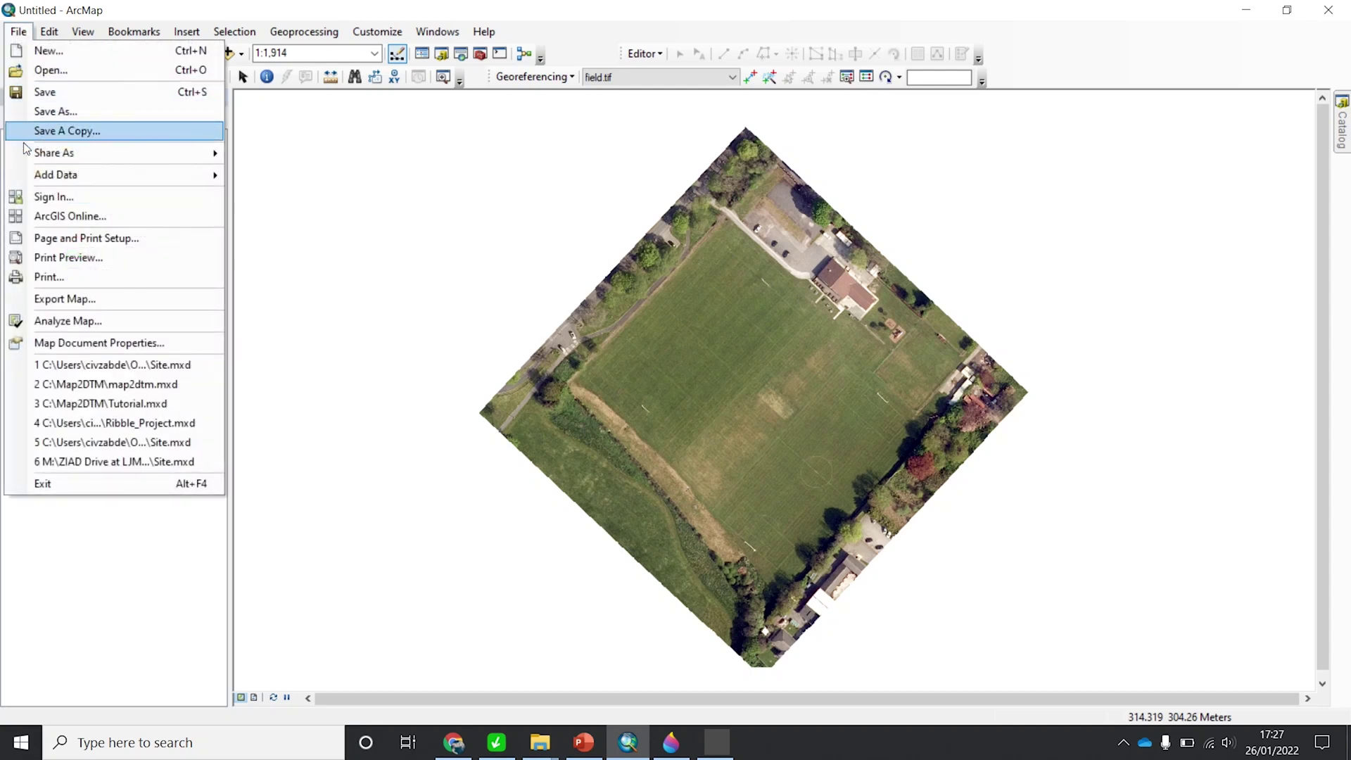
Start Add XY Data and pick the Sheet1$ table from Primary CSs.xls.
mouse_move(41, 176)
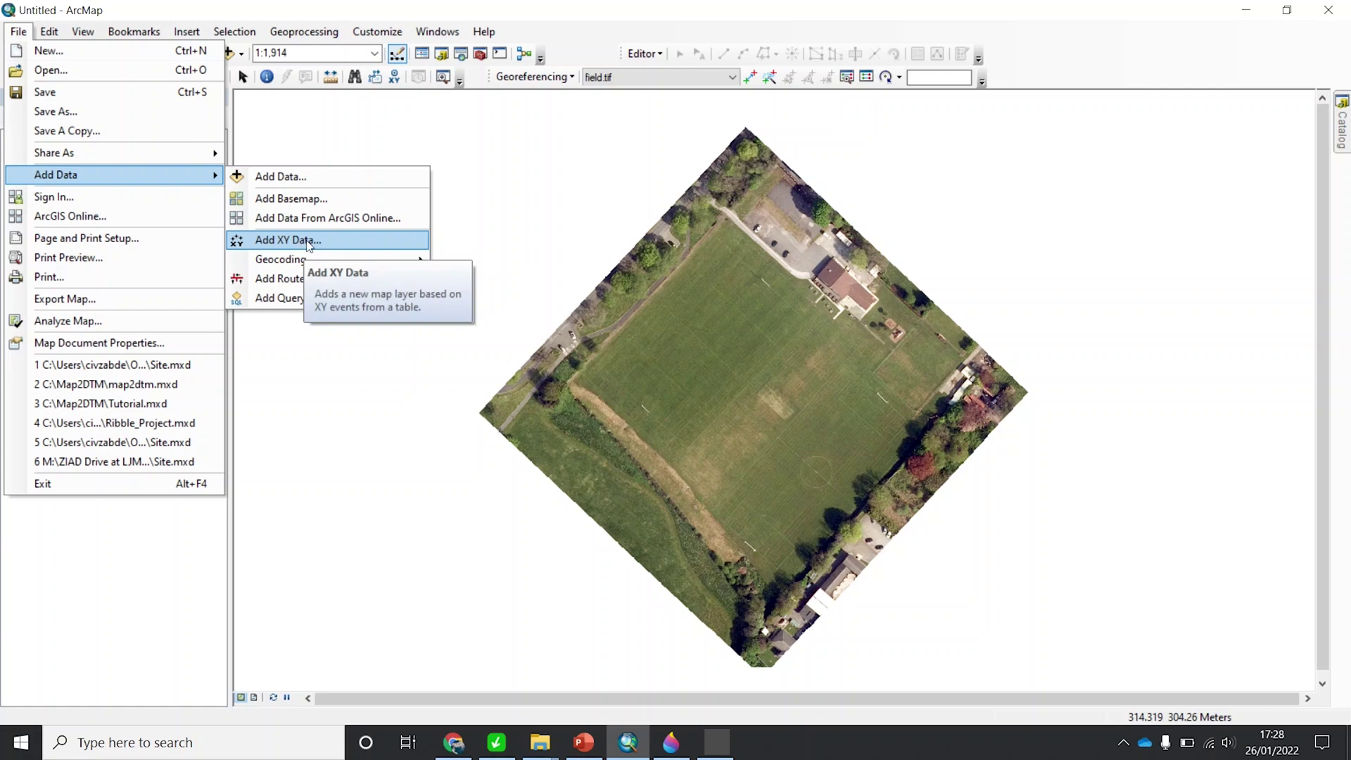
click(334, 240)
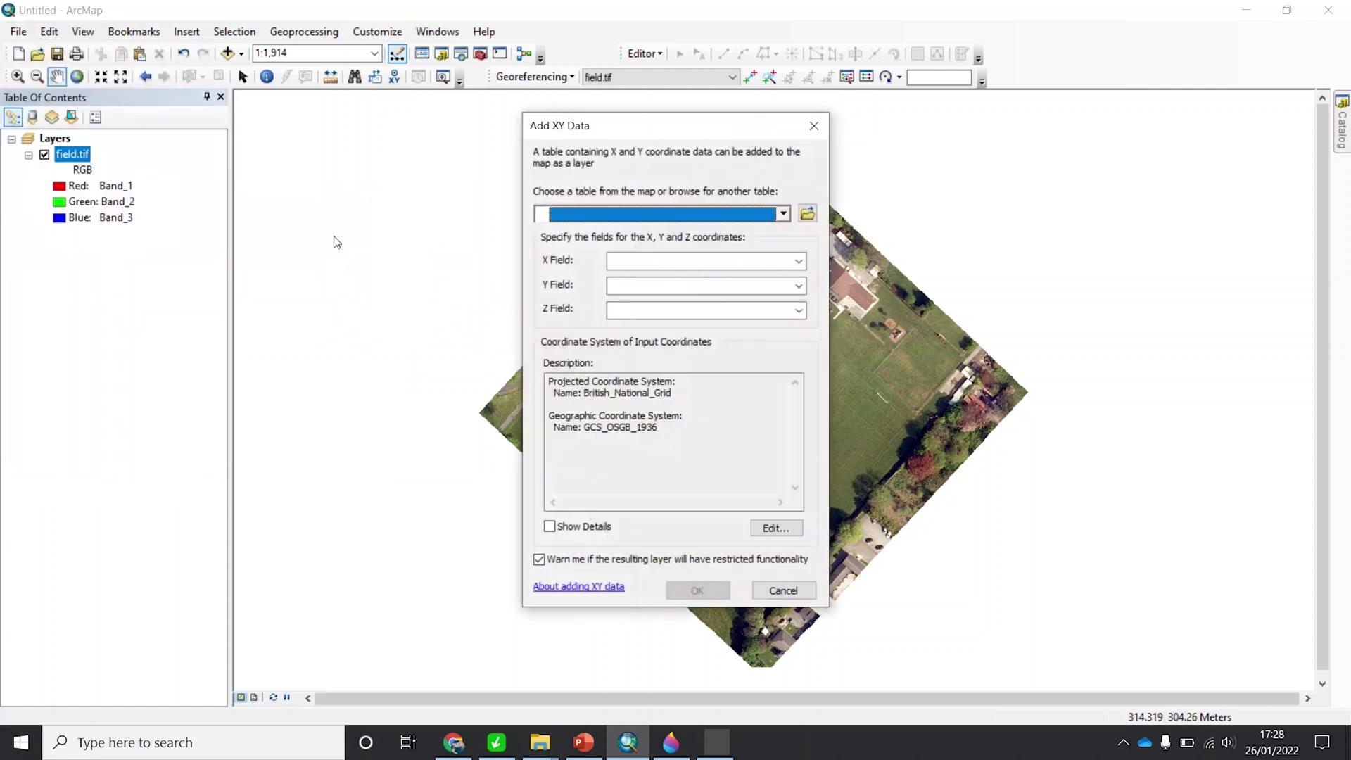
drag(610, 127, 426, 116)
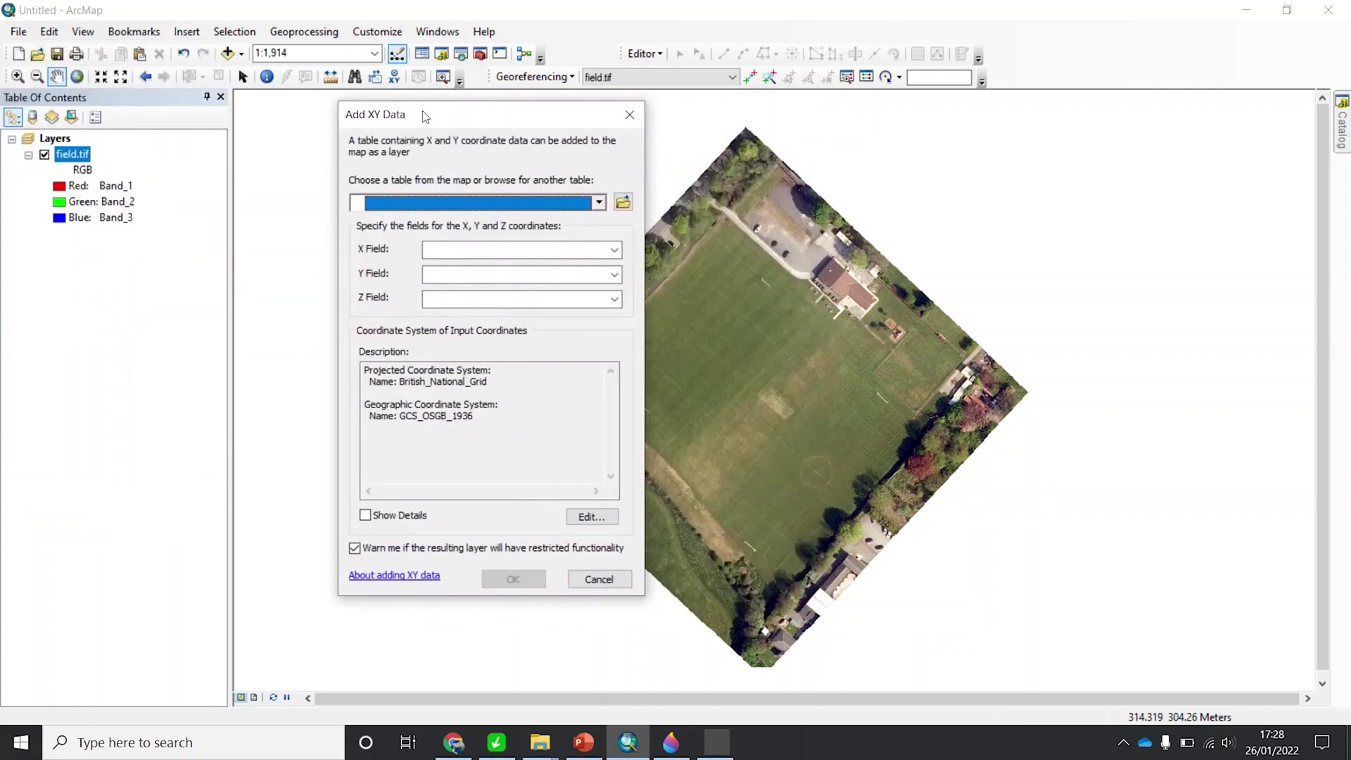
click(622, 203)
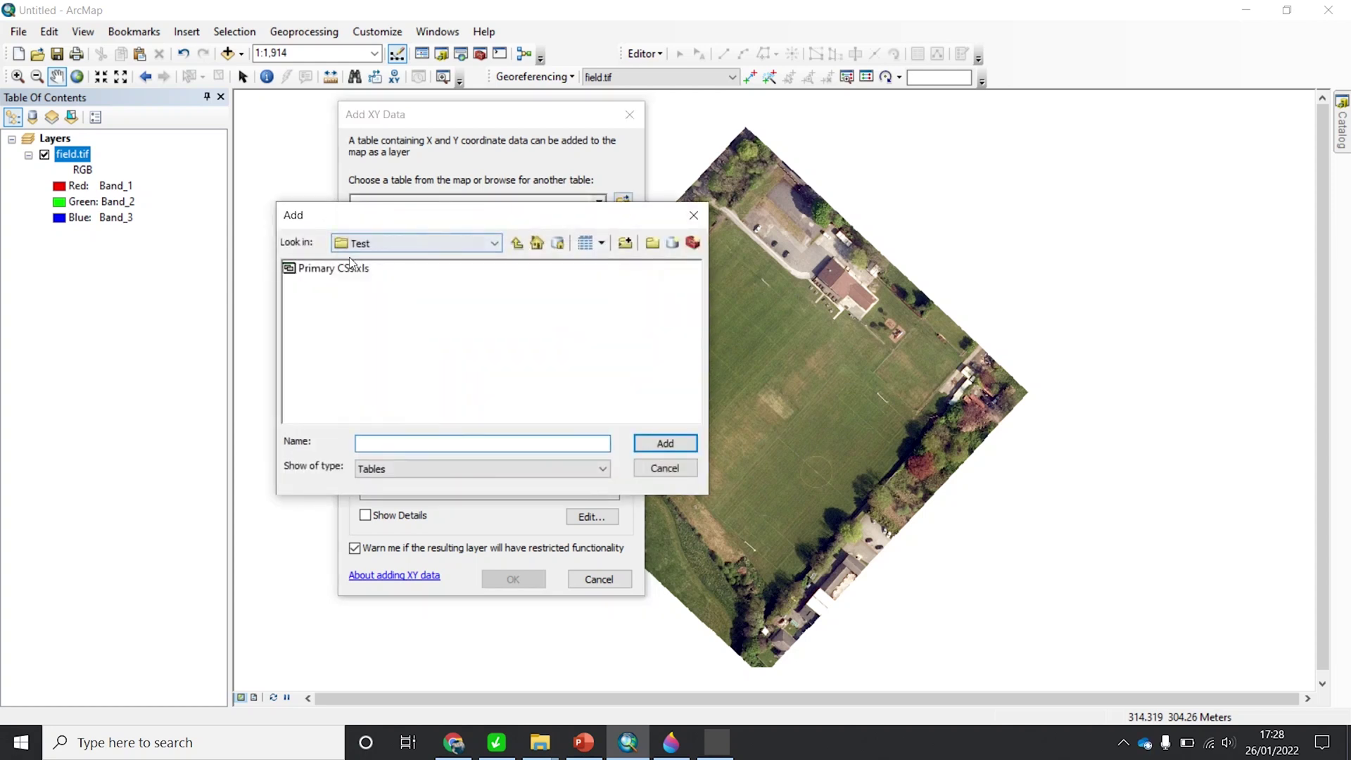
click(308, 269)
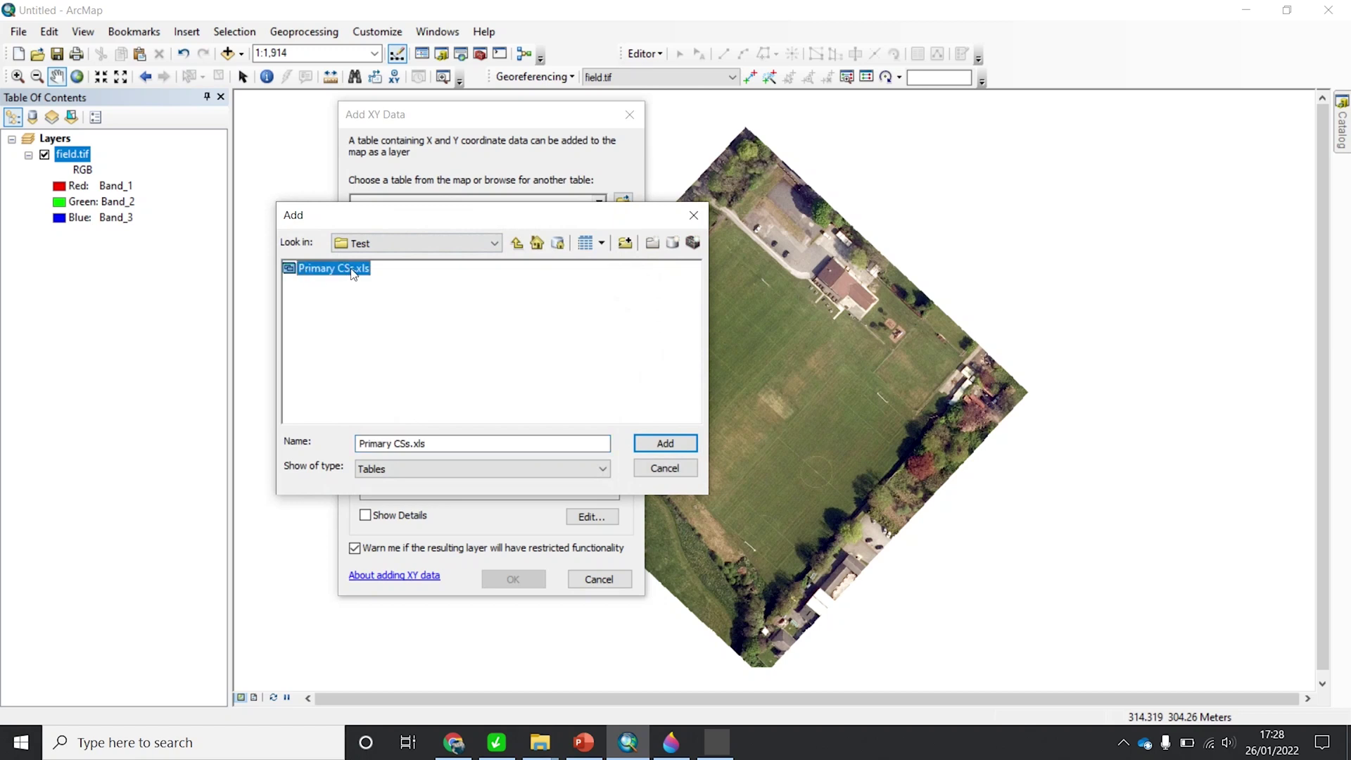
click(651, 444)
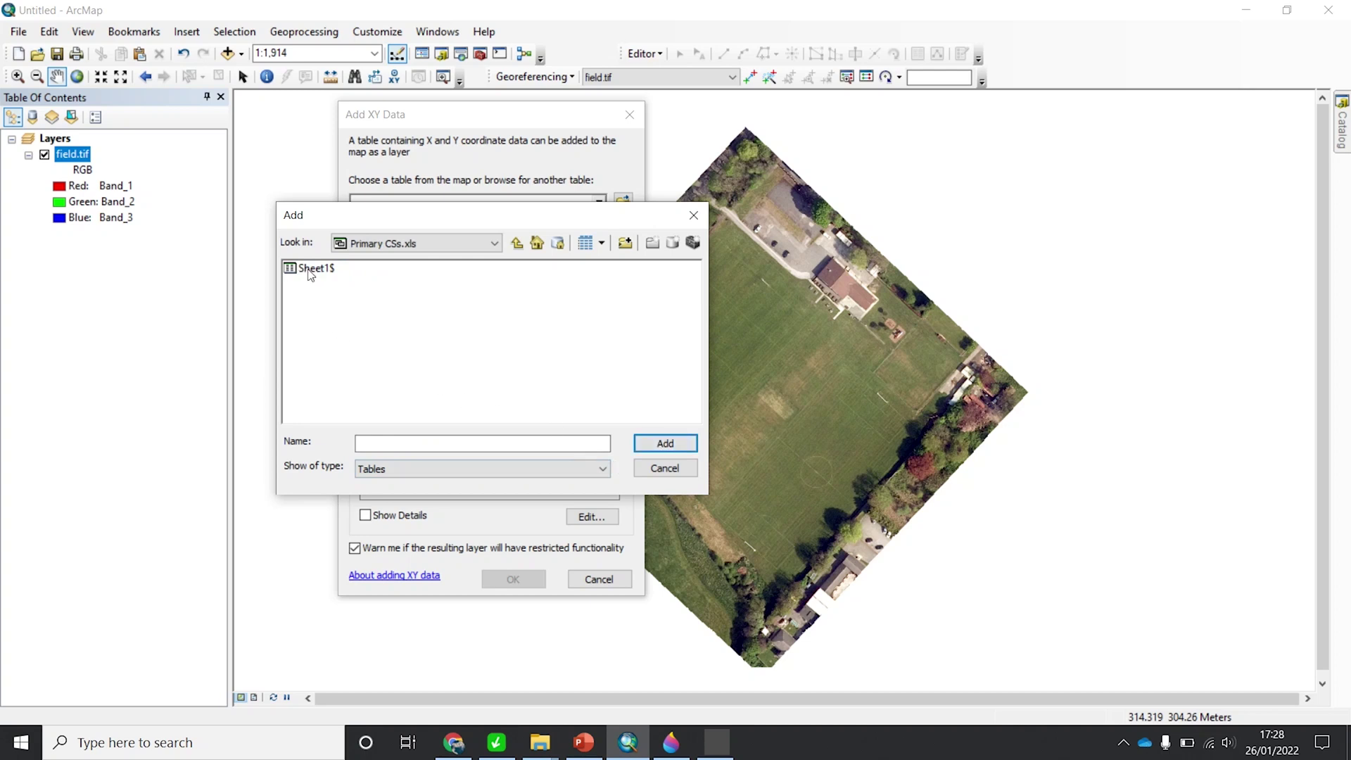
click(310, 271)
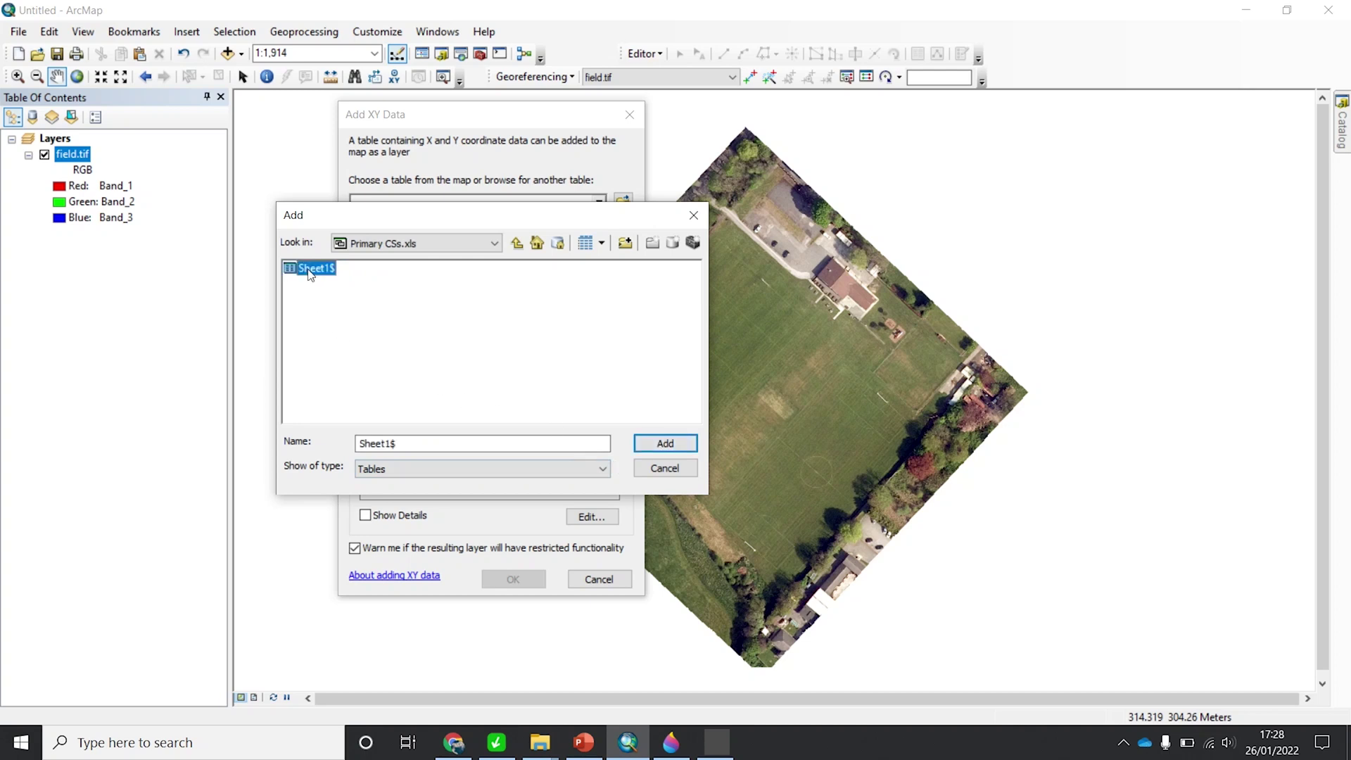
click(673, 447)
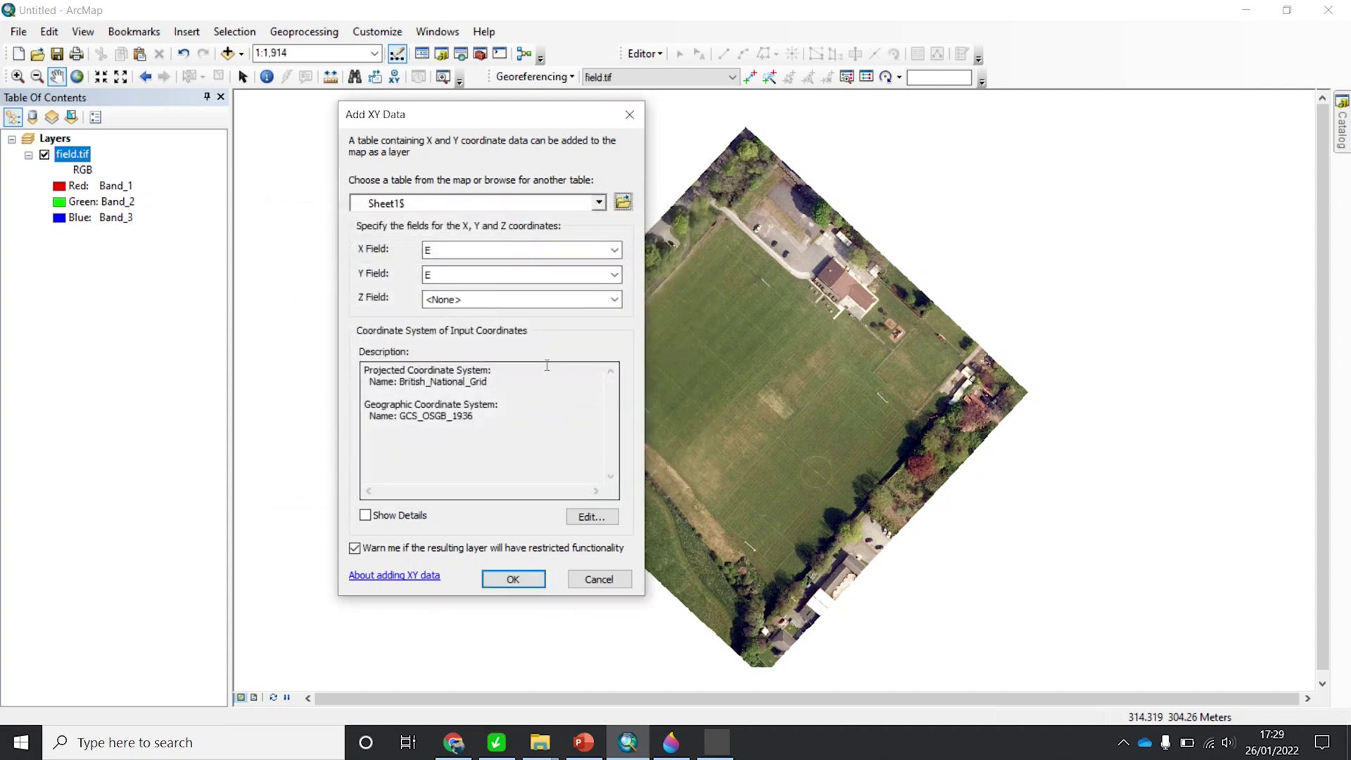
Set X Field to E, Y Field to N and Z Field to RL, then submit.
click(446, 252)
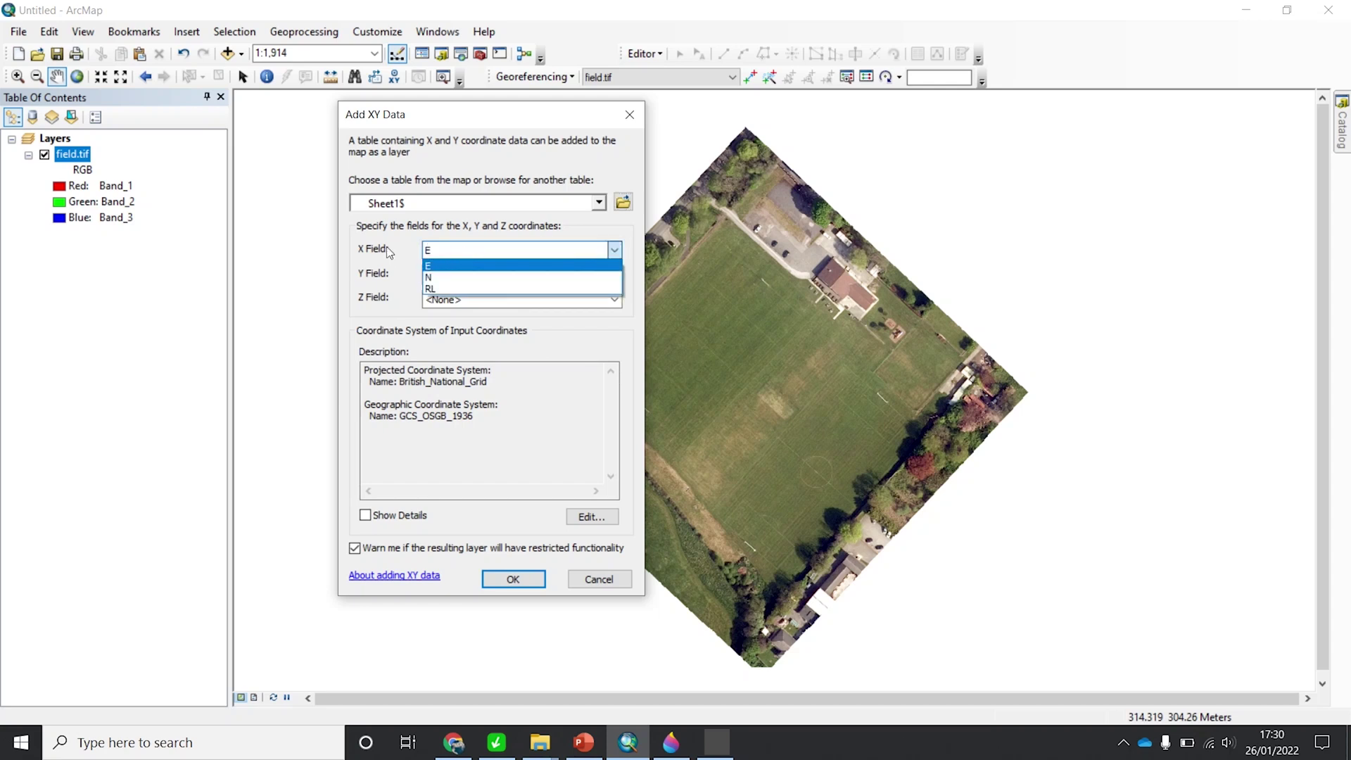
click(436, 267)
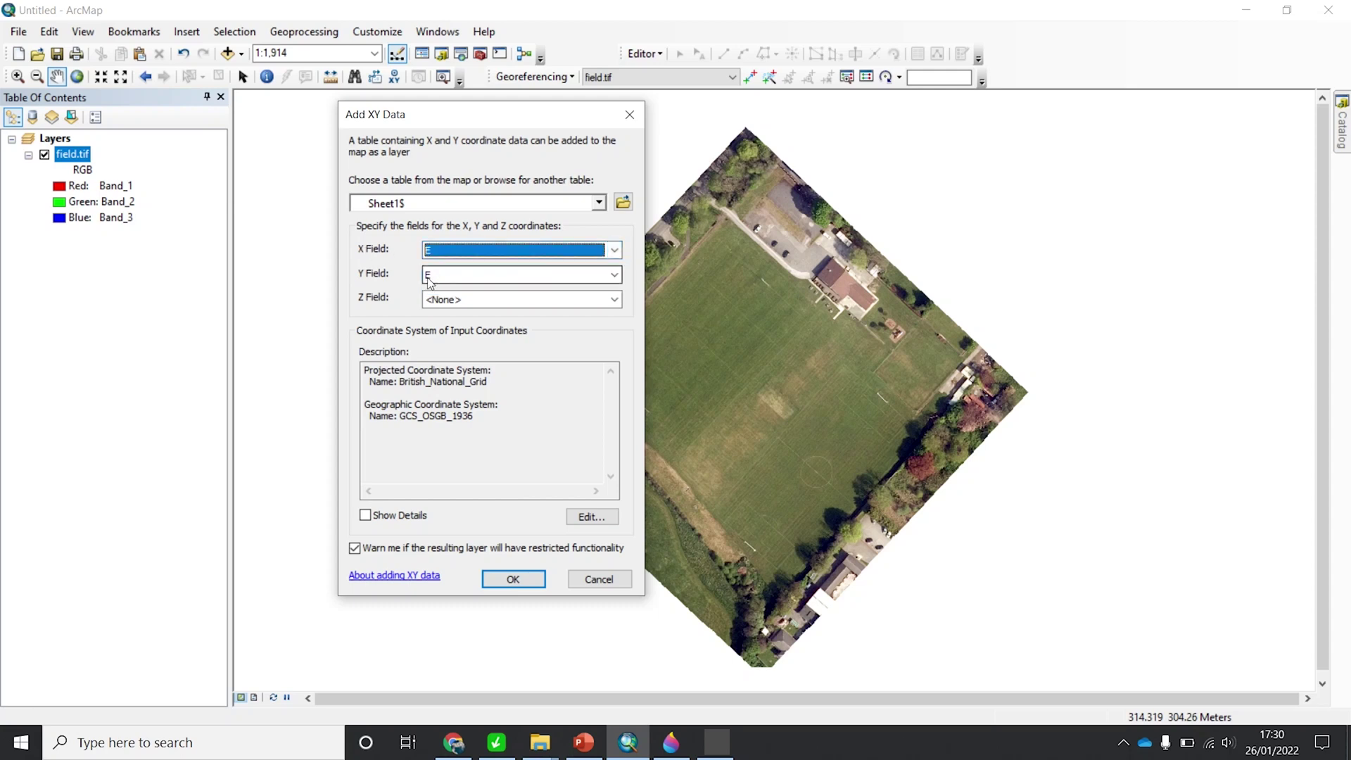
click(483, 276)
click(484, 302)
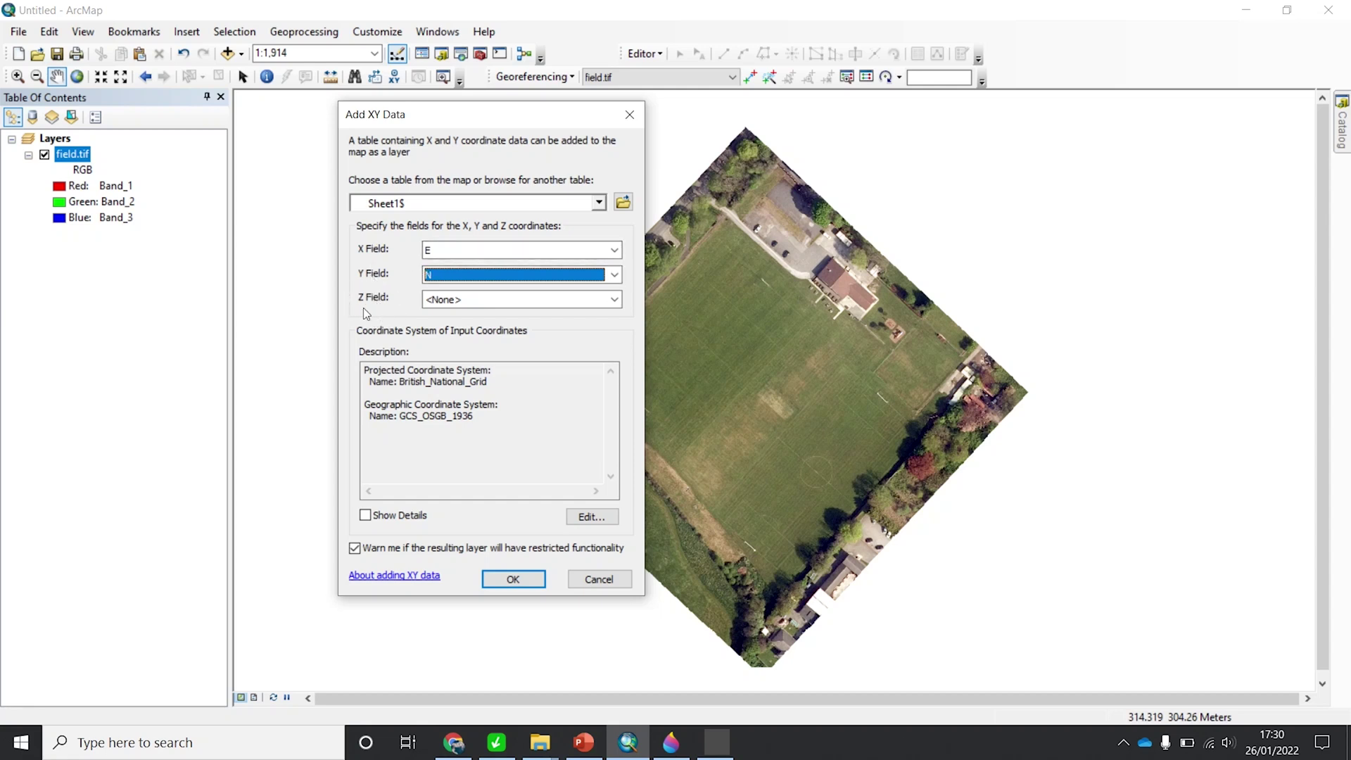
click(458, 303)
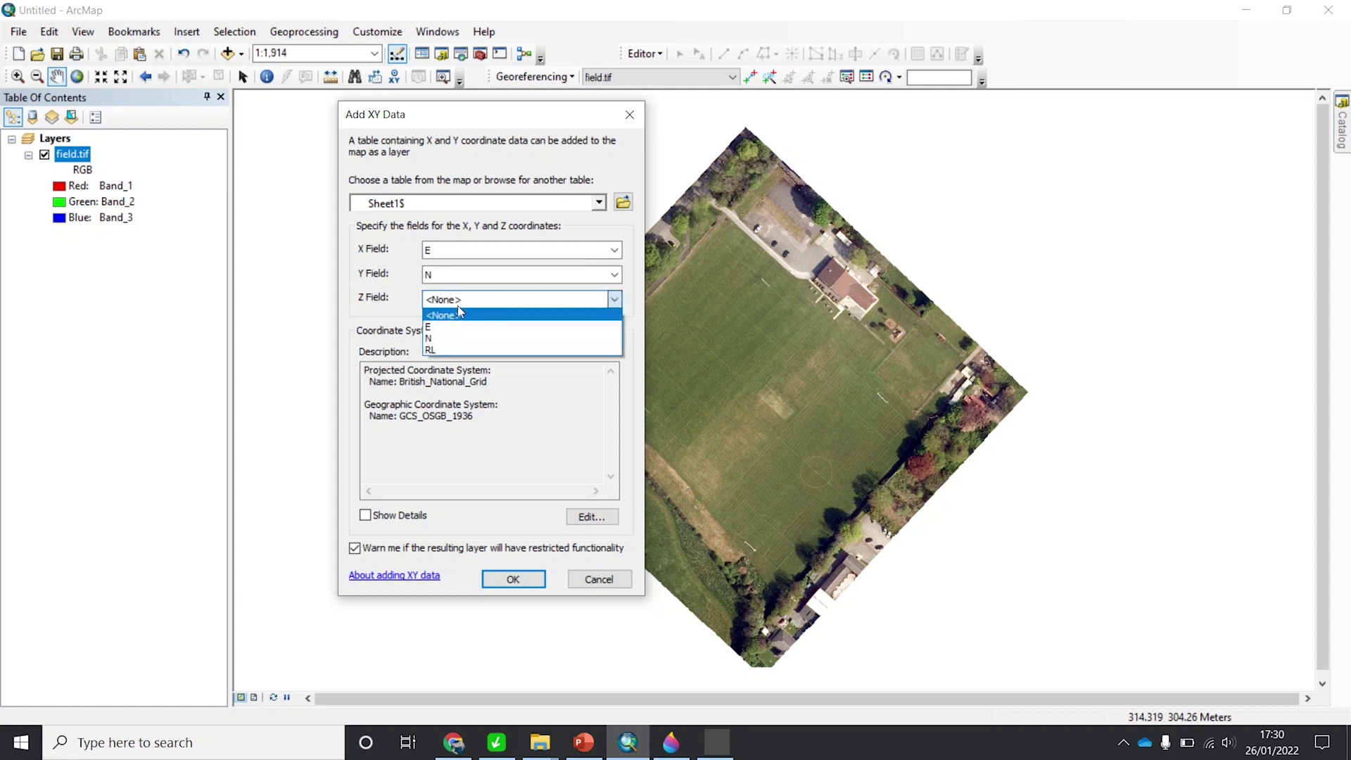
click(458, 350)
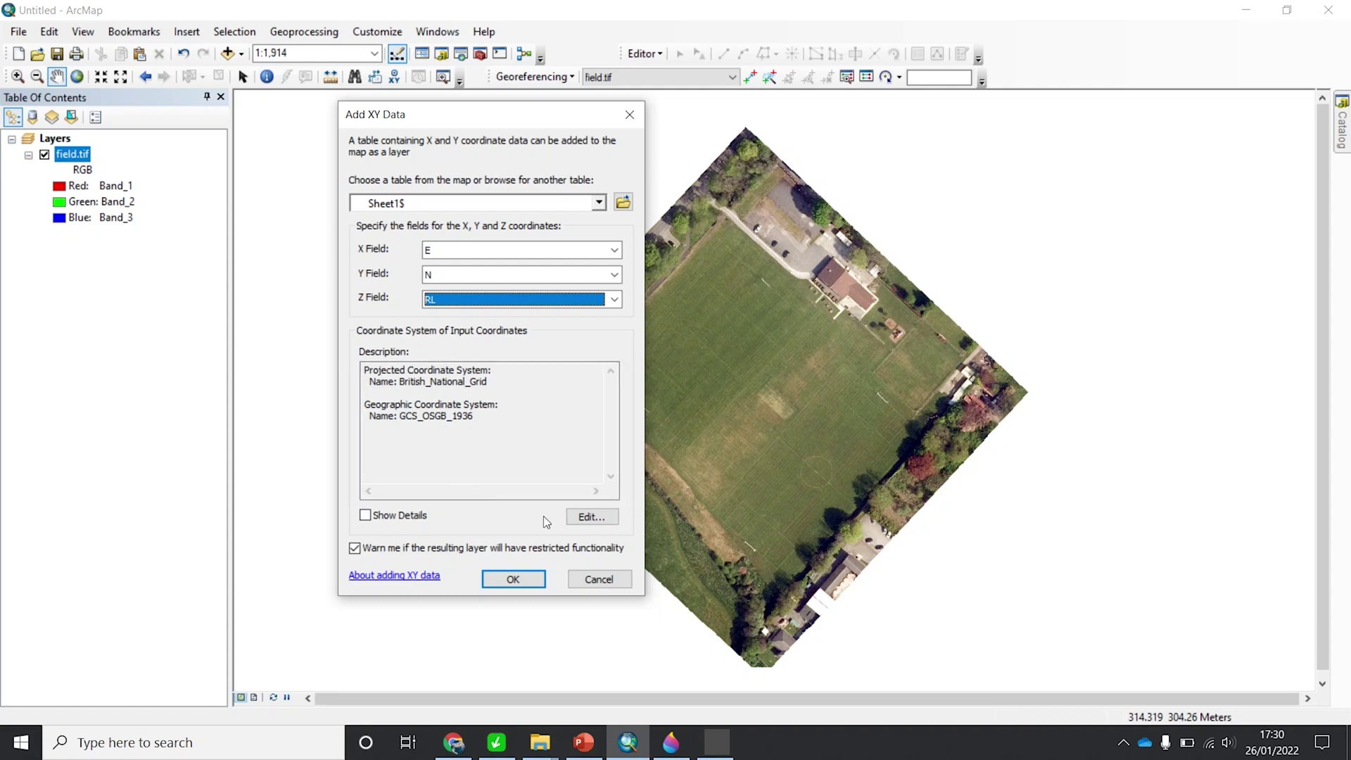
click(530, 578)
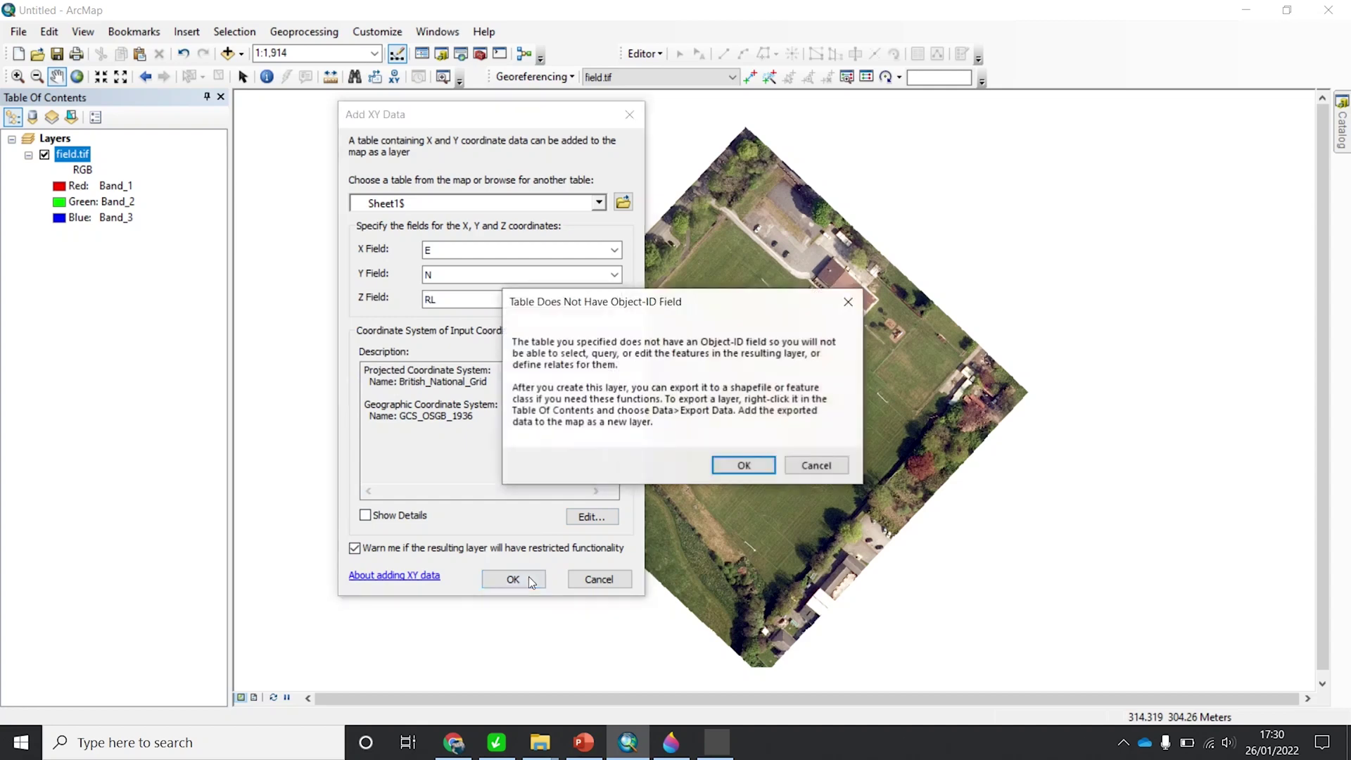
Accept the Object-ID warning to plot the points, hide field.tif, and open the point symbol.
click(725, 463)
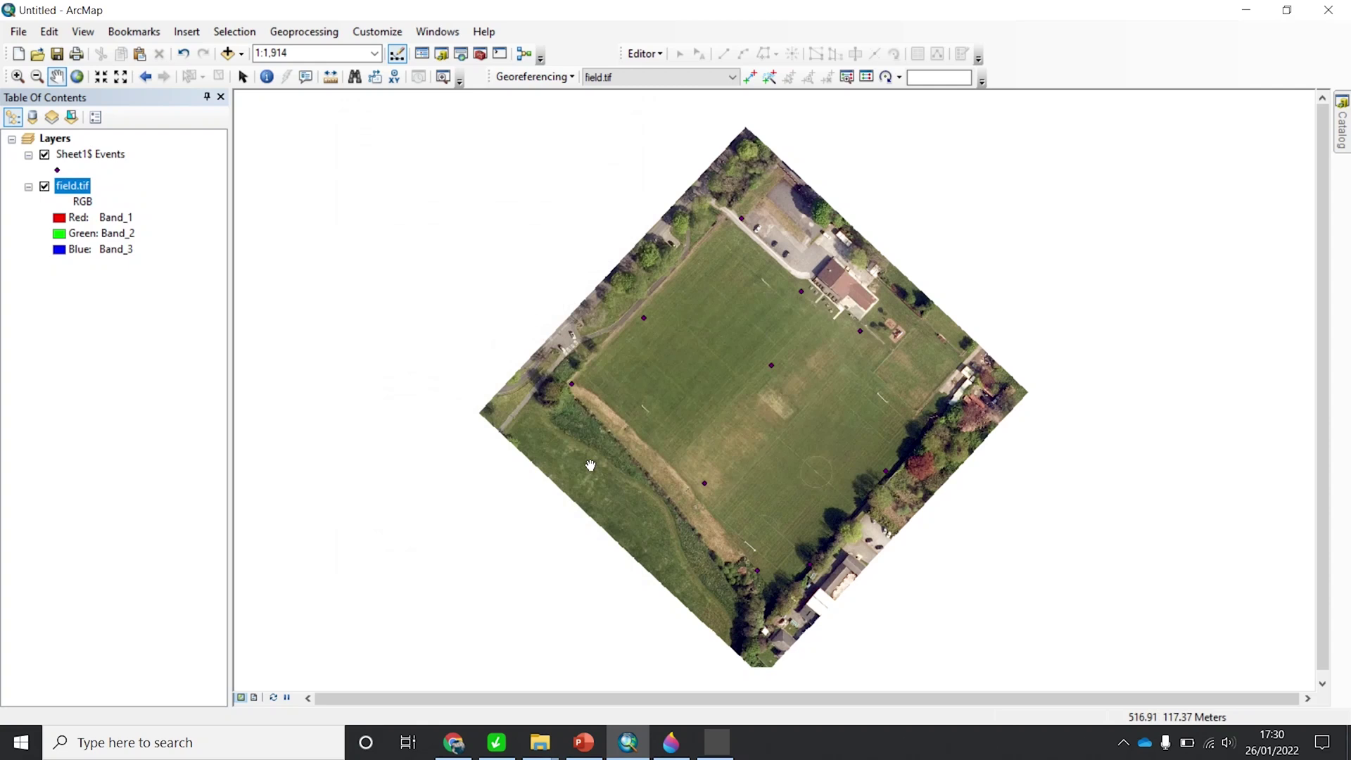
click(45, 187)
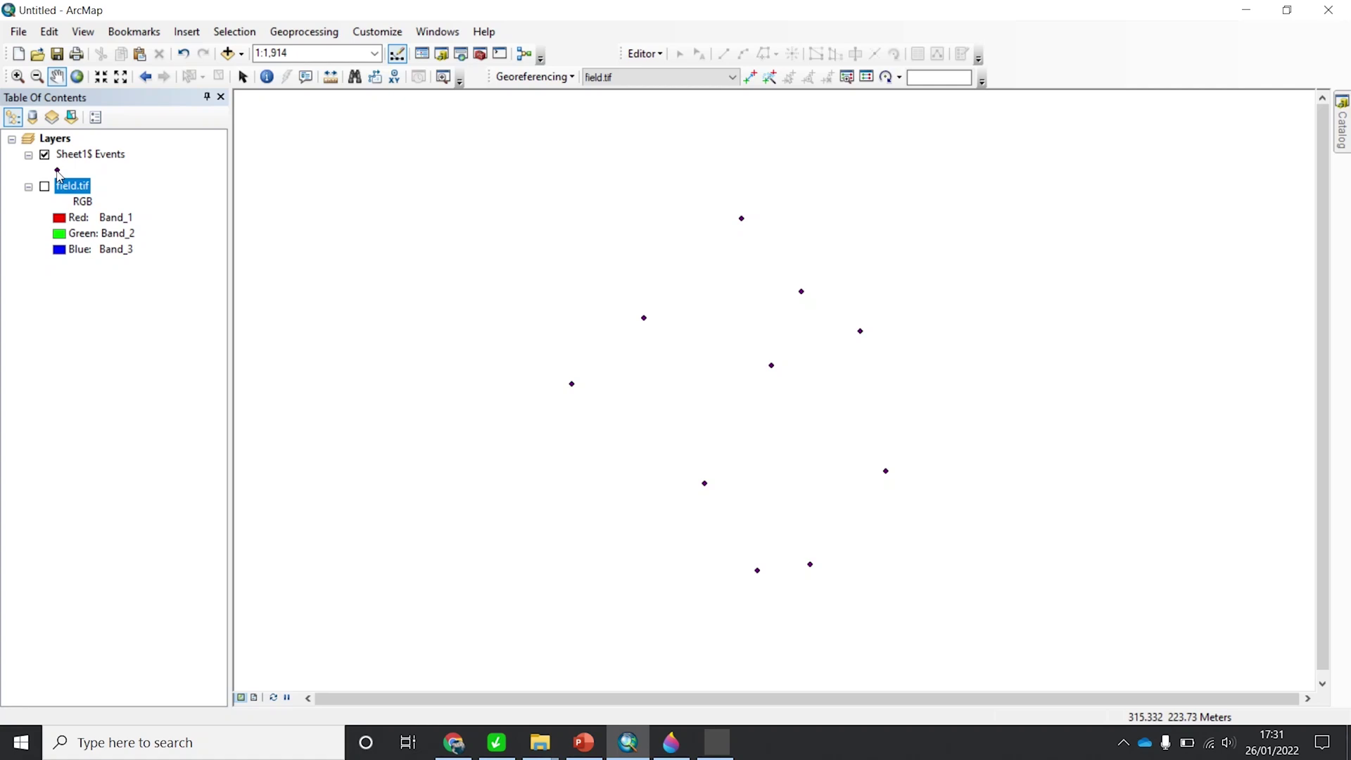
click(57, 171)
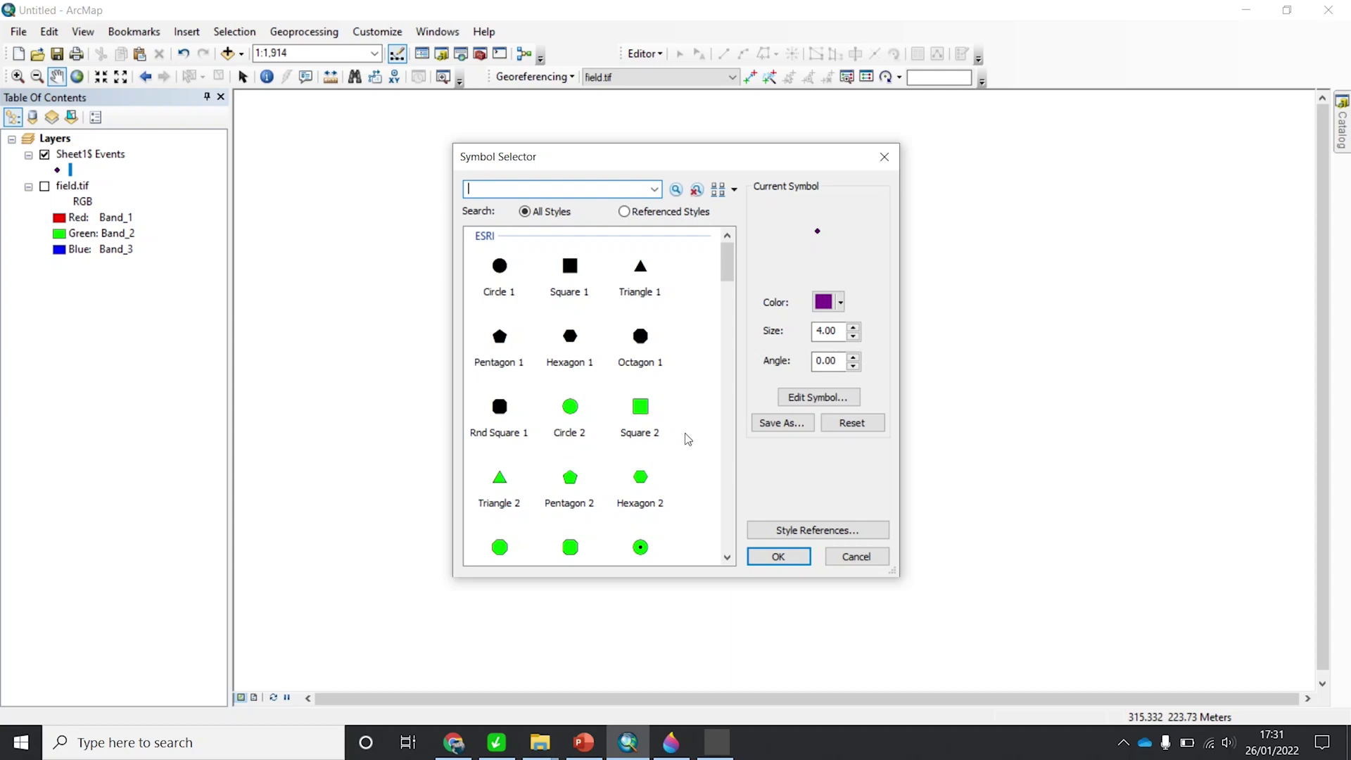
Symbolize the control points as Triangle 1 at size 24.
scroll(533, 473, down, 3)
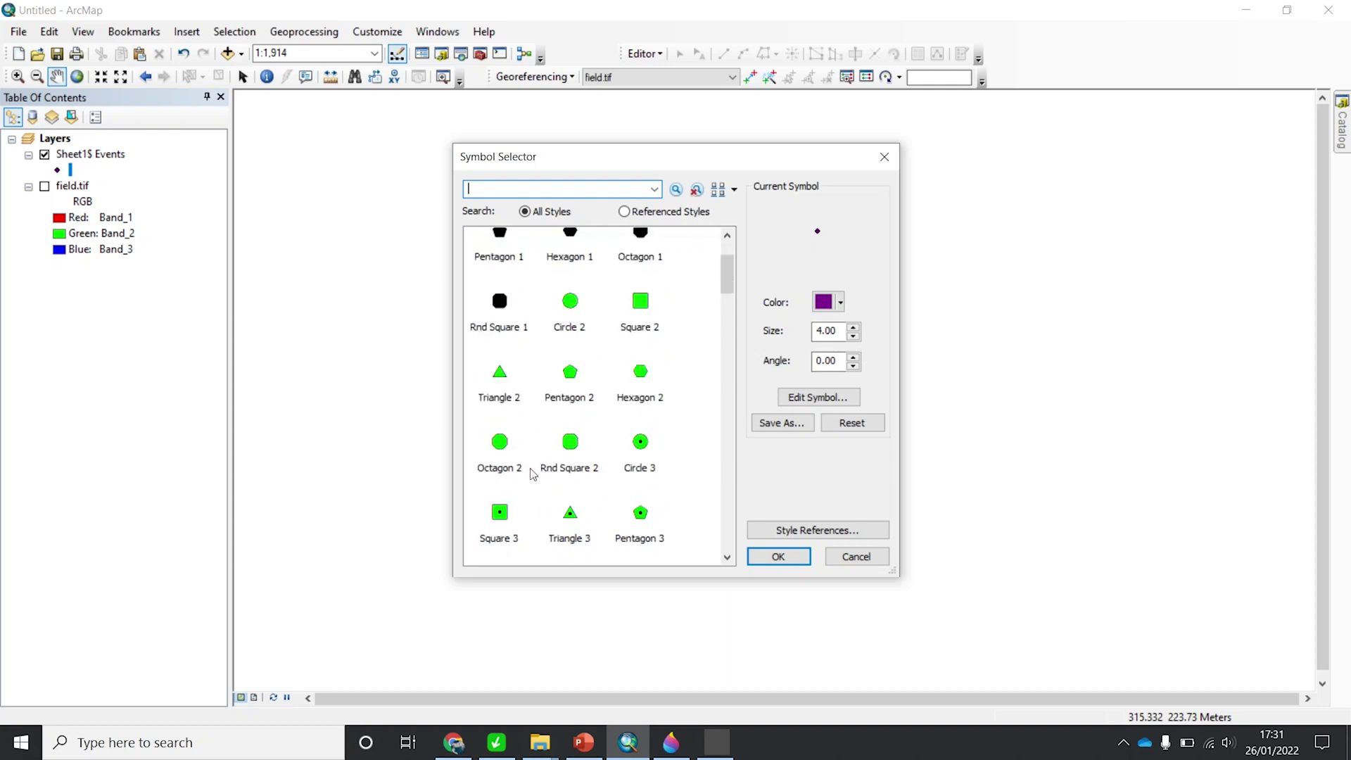
scroll(584, 408, up, 3)
click(641, 271)
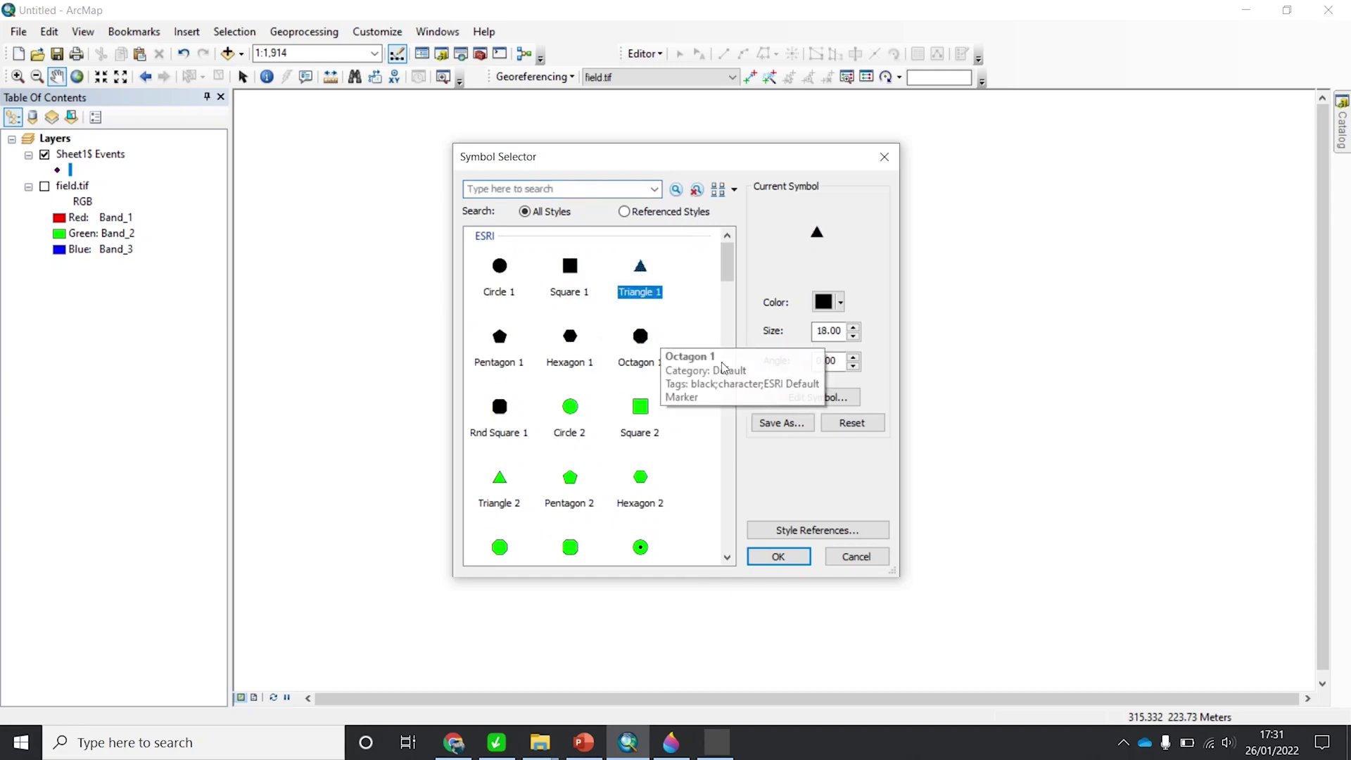
click(854, 327)
click(853, 327)
click(853, 327)
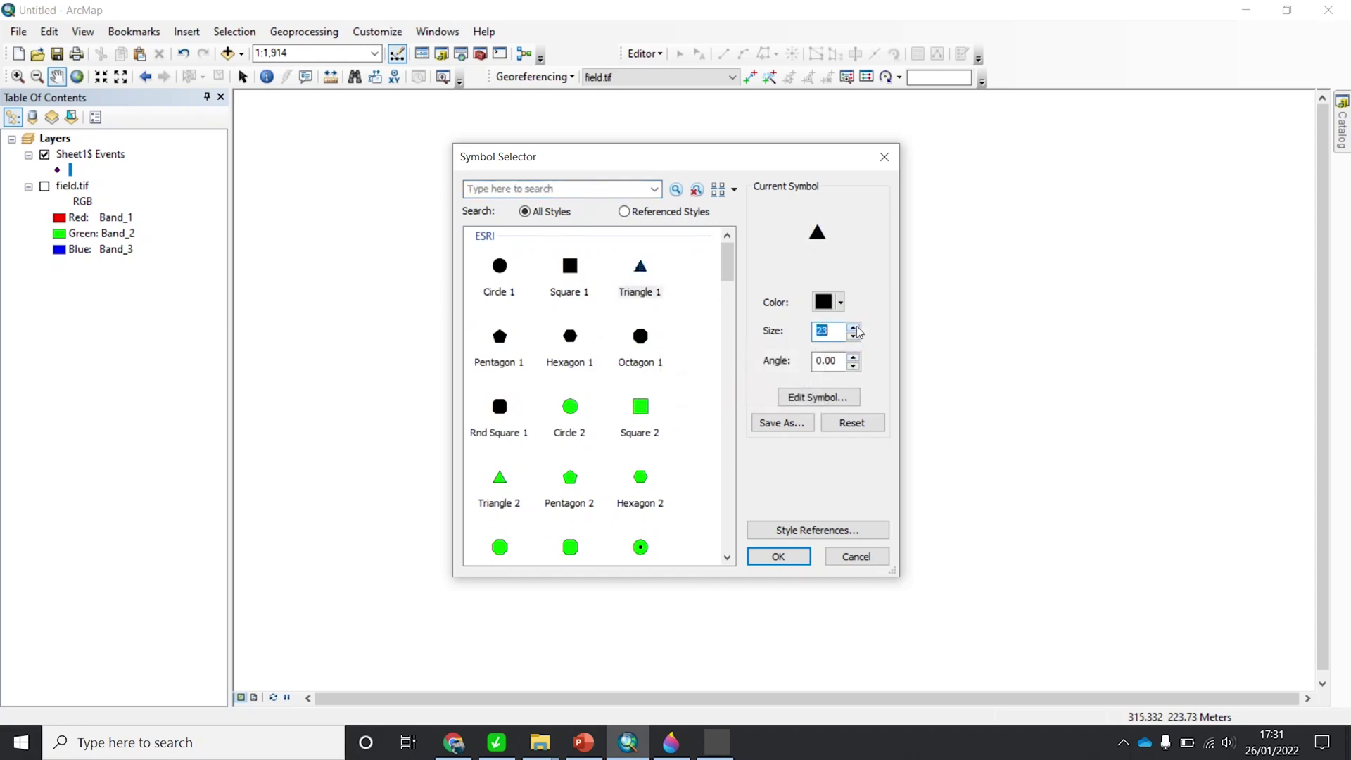
click(857, 327)
click(831, 332)
click(779, 556)
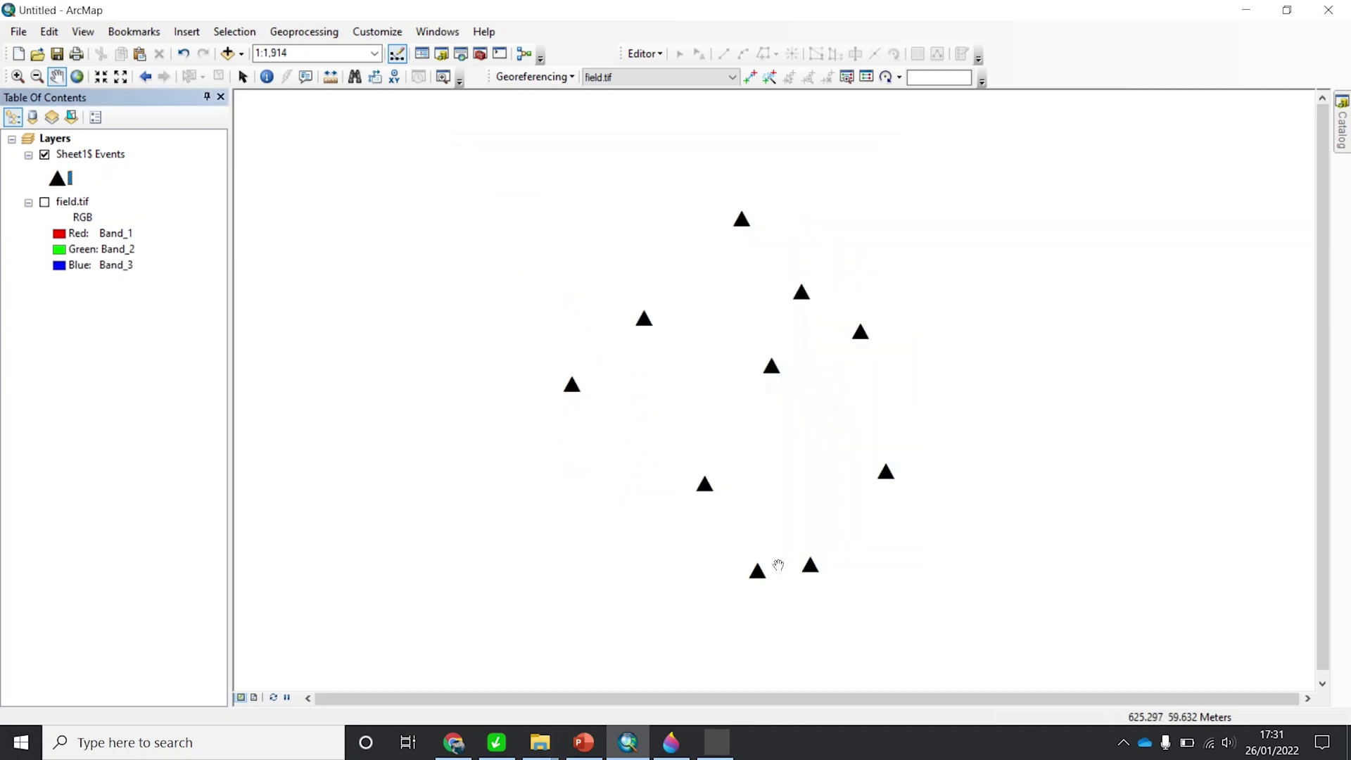
Redisplay field.tif and recolour the triangle symbols yellow.
click(44, 203)
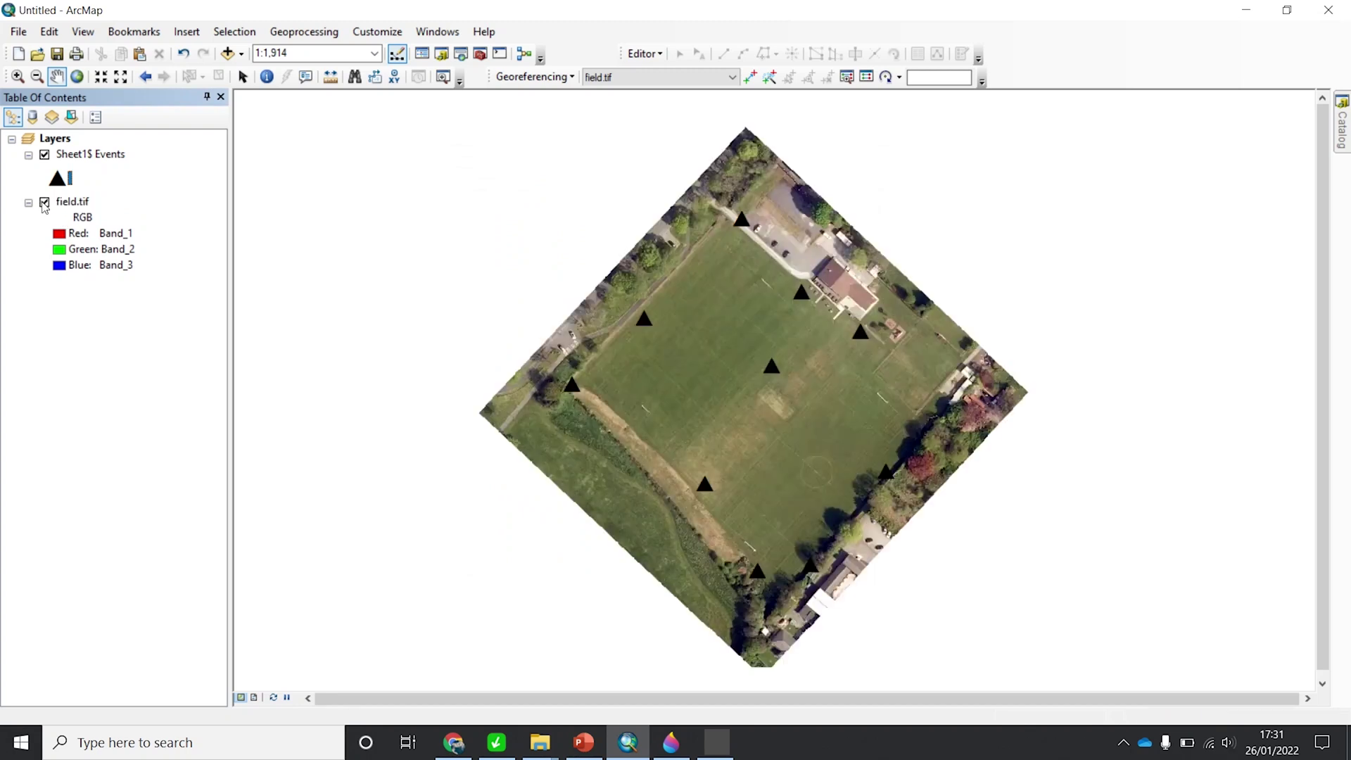
click(59, 178)
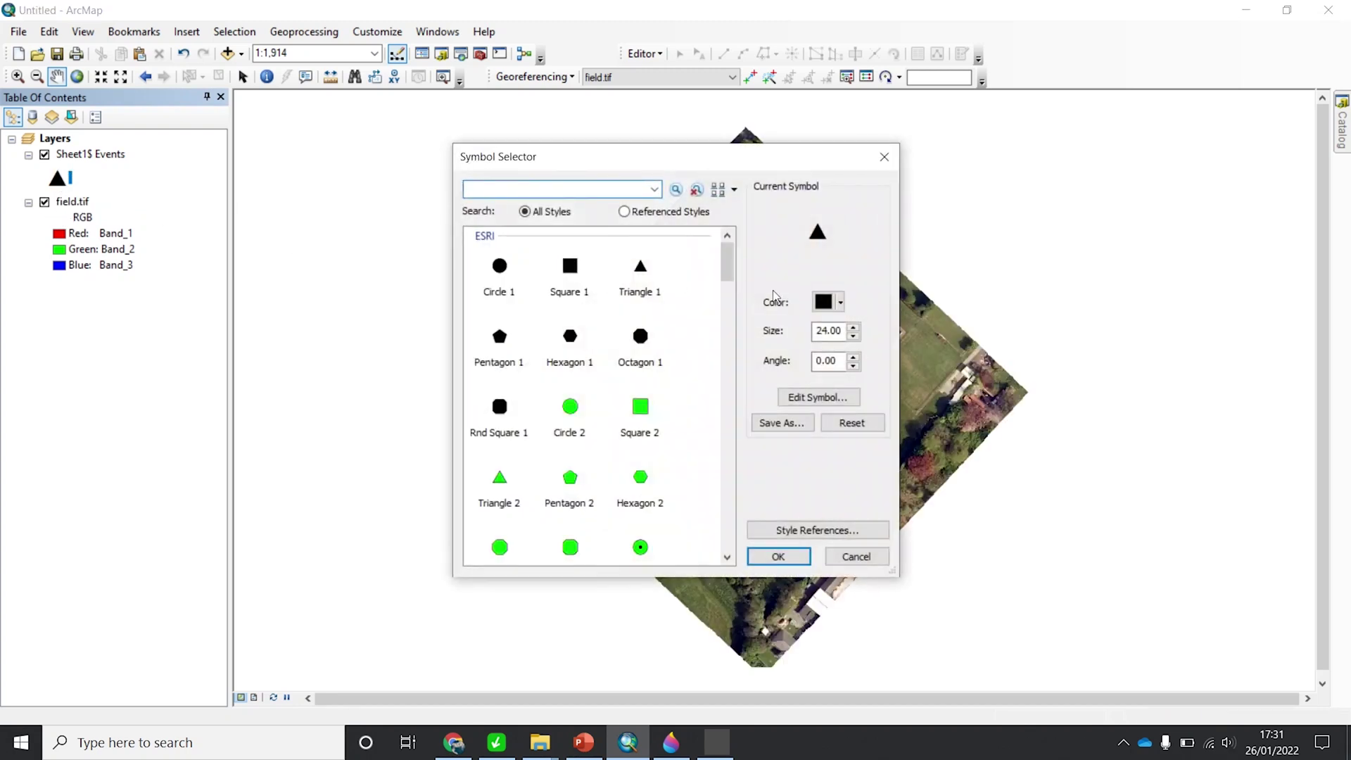
click(827, 302)
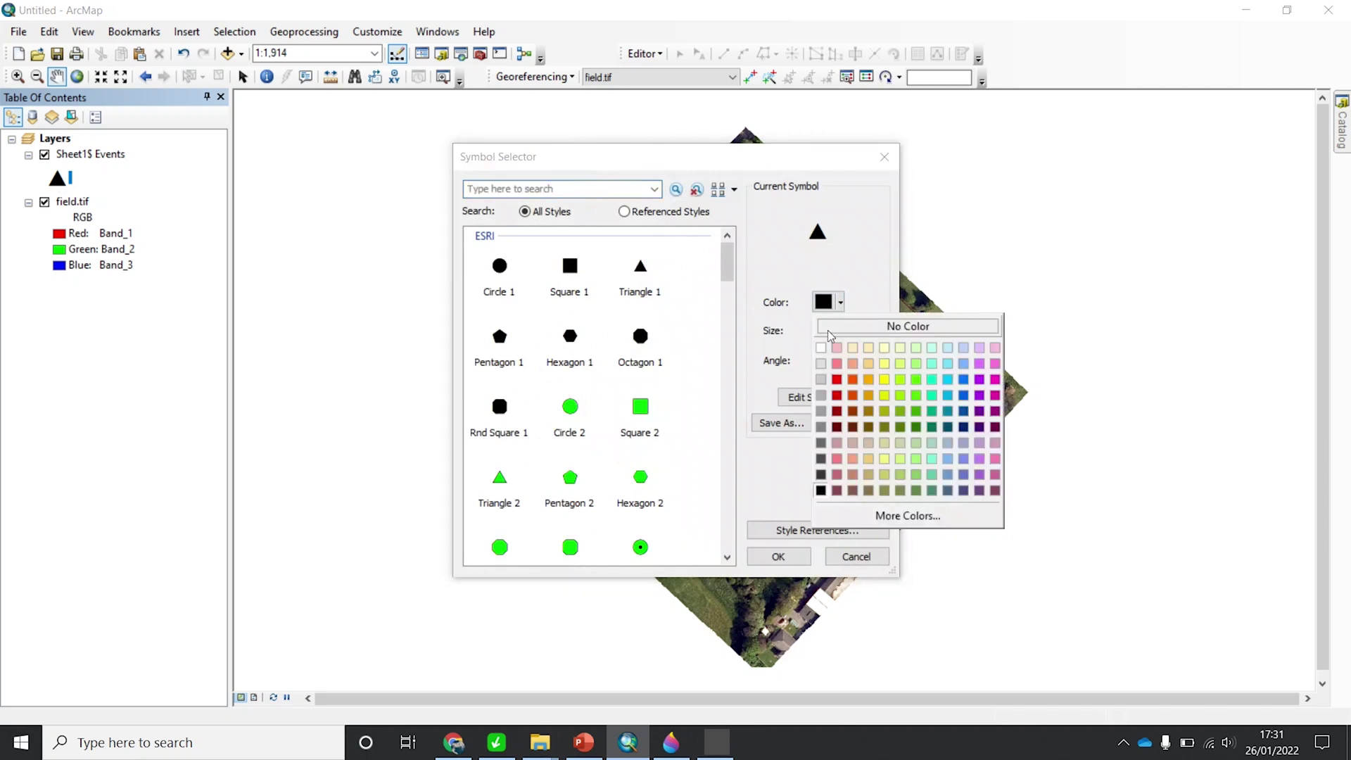
click(884, 366)
click(779, 556)
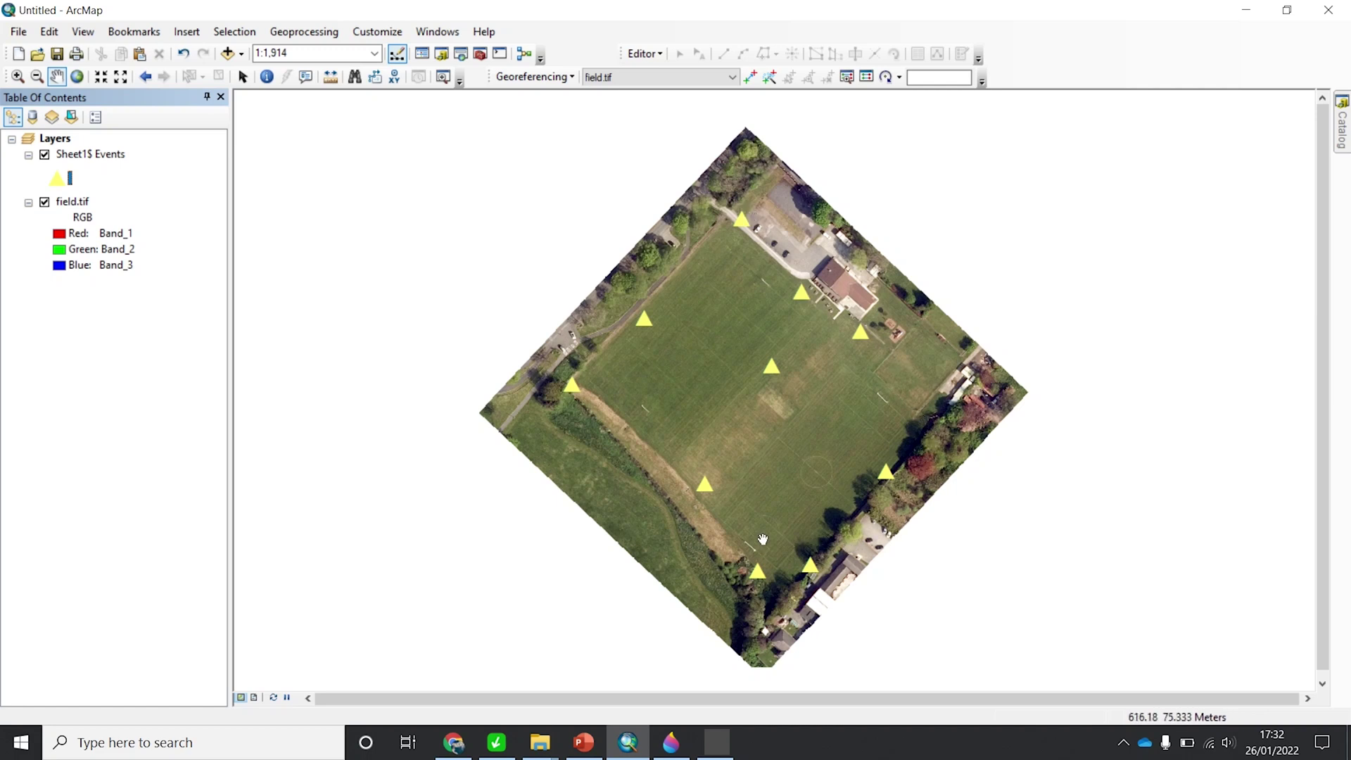
click(65, 158)
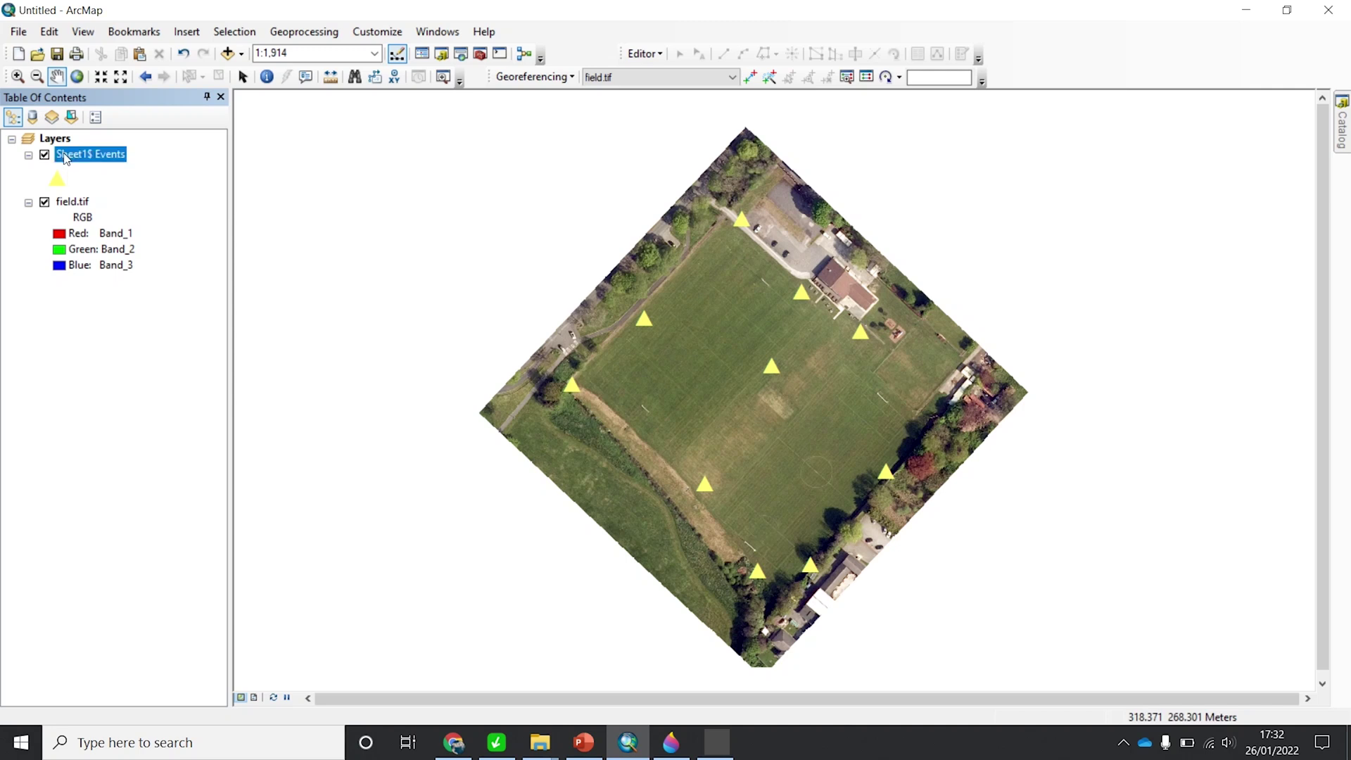
Turn on labels for the Sheet1$ Events points in Layer Properties and apply them.
double_click(104, 156)
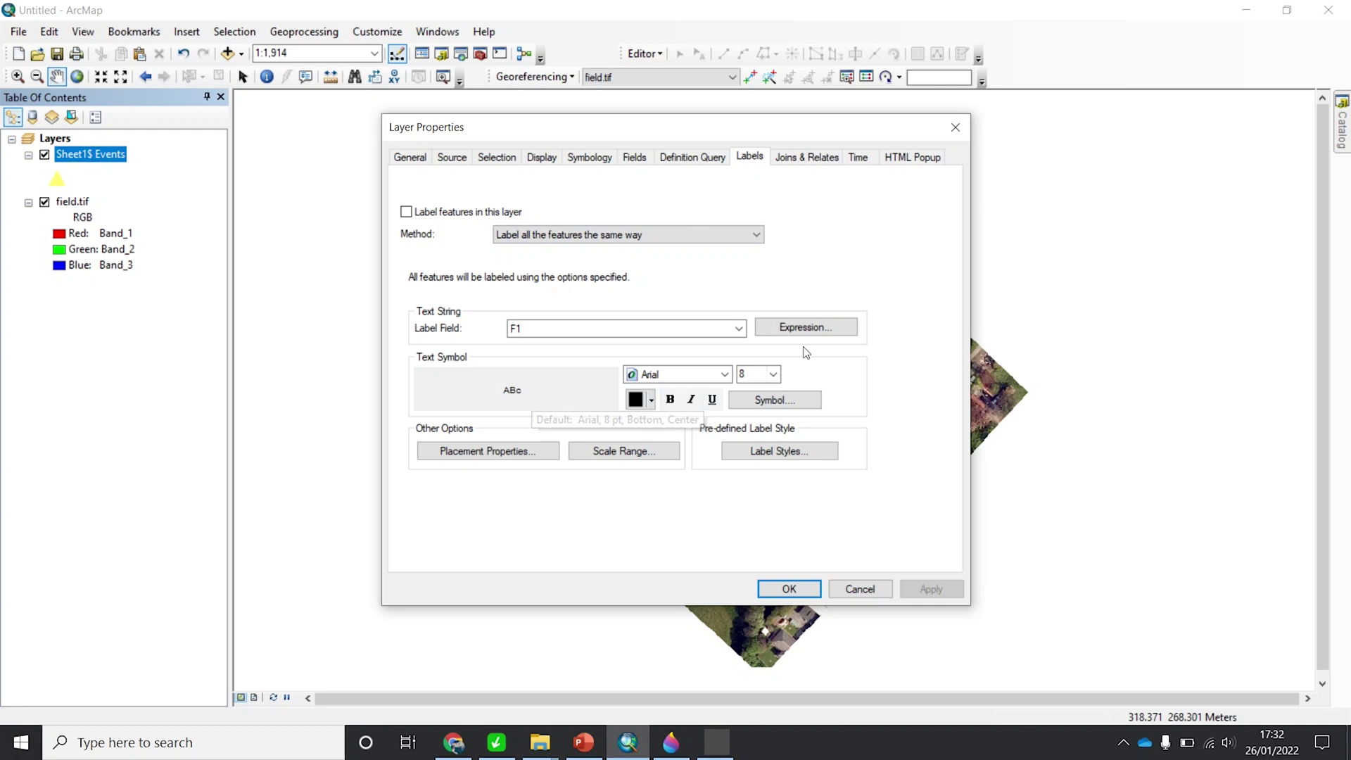
click(714, 157)
click(749, 157)
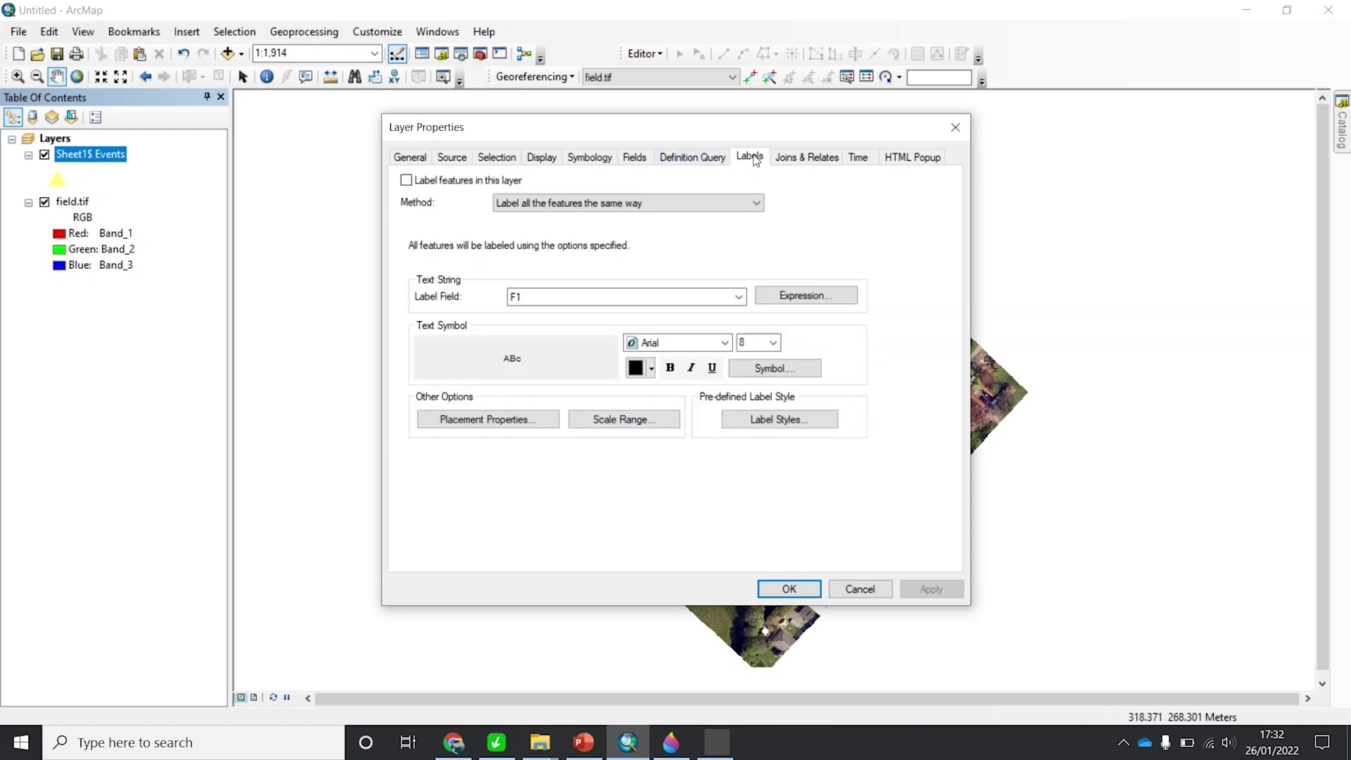
click(406, 180)
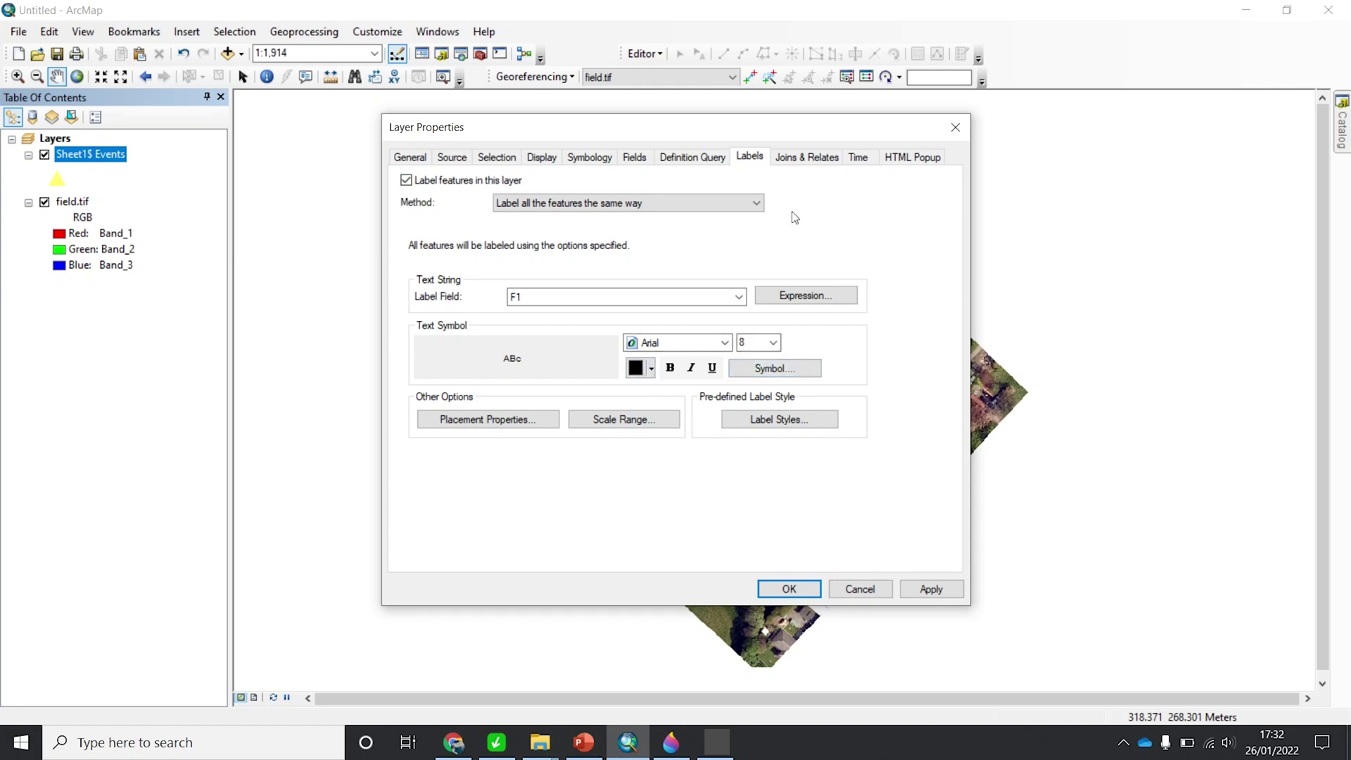
drag(769, 127, 391, 120)
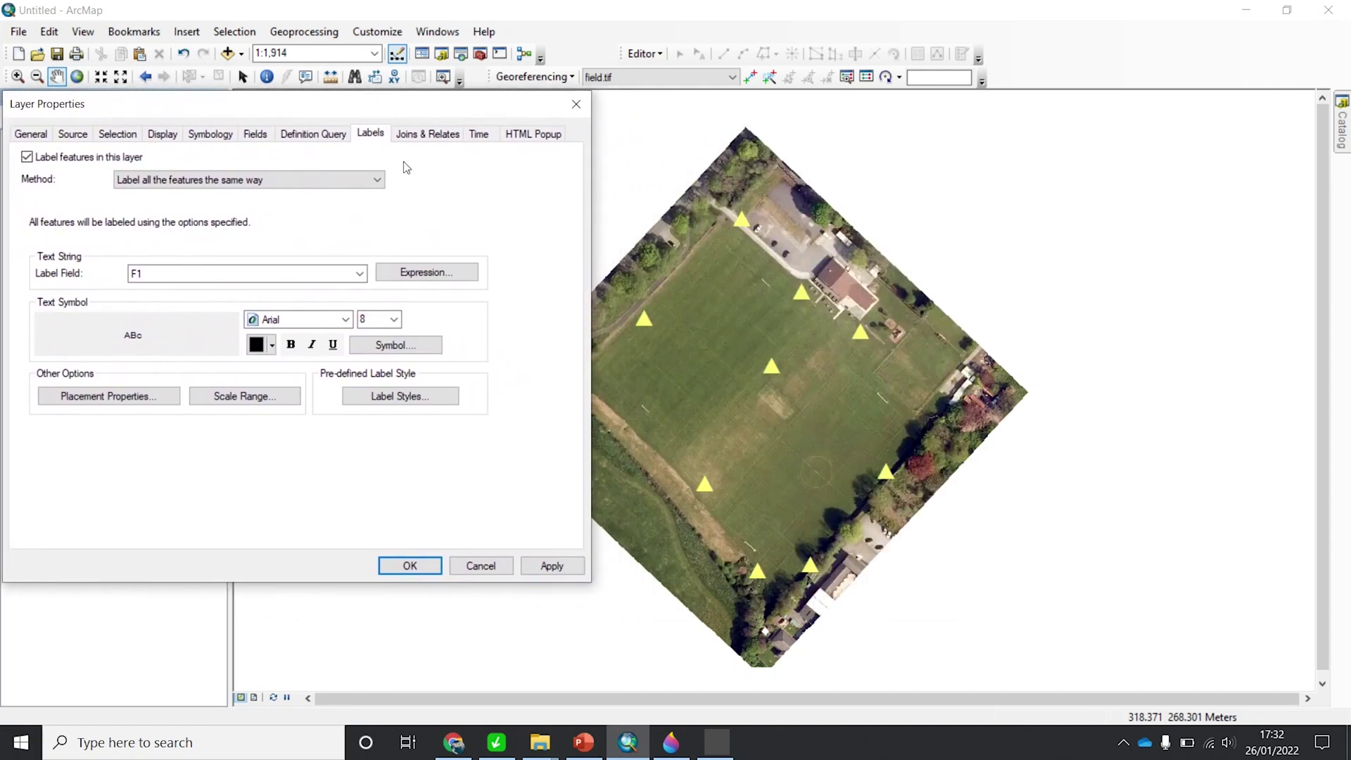
click(551, 563)
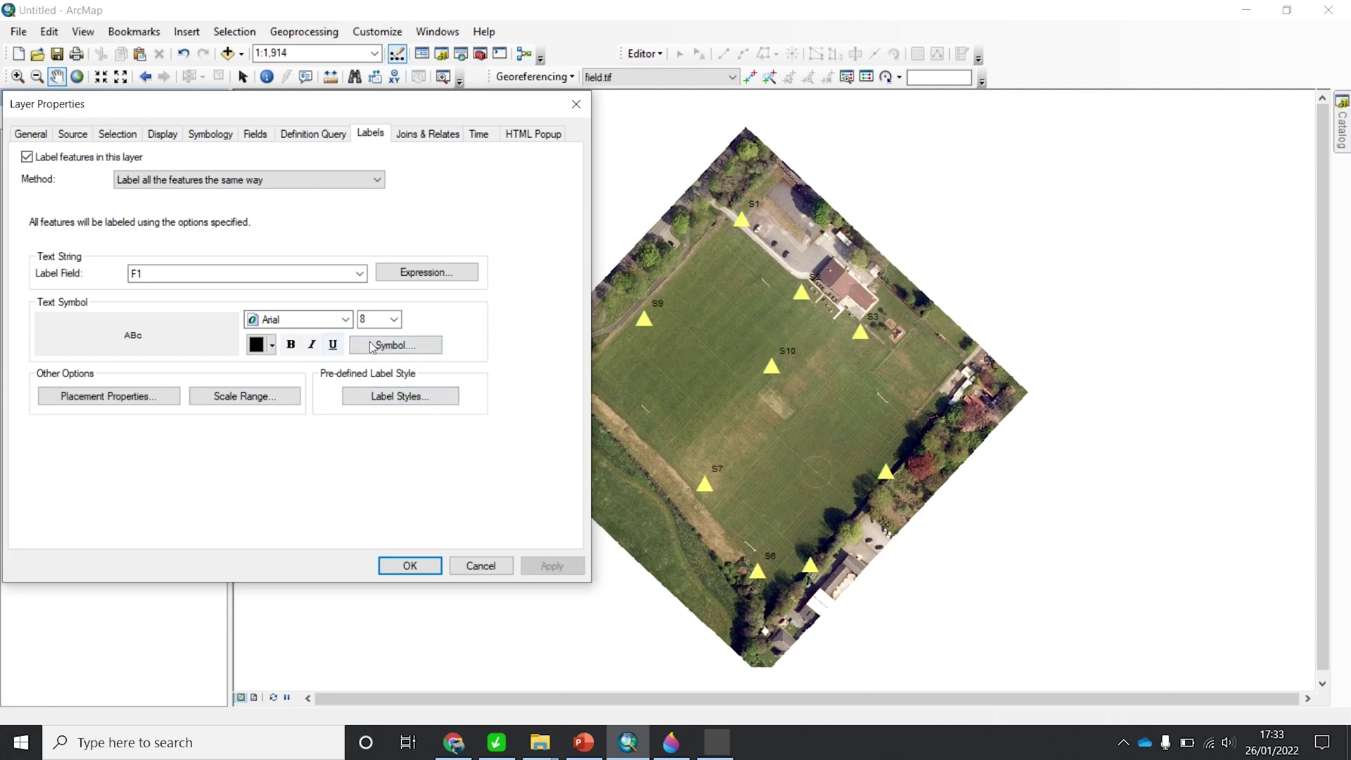
Set the label font size to 18 and apply it.
click(395, 320)
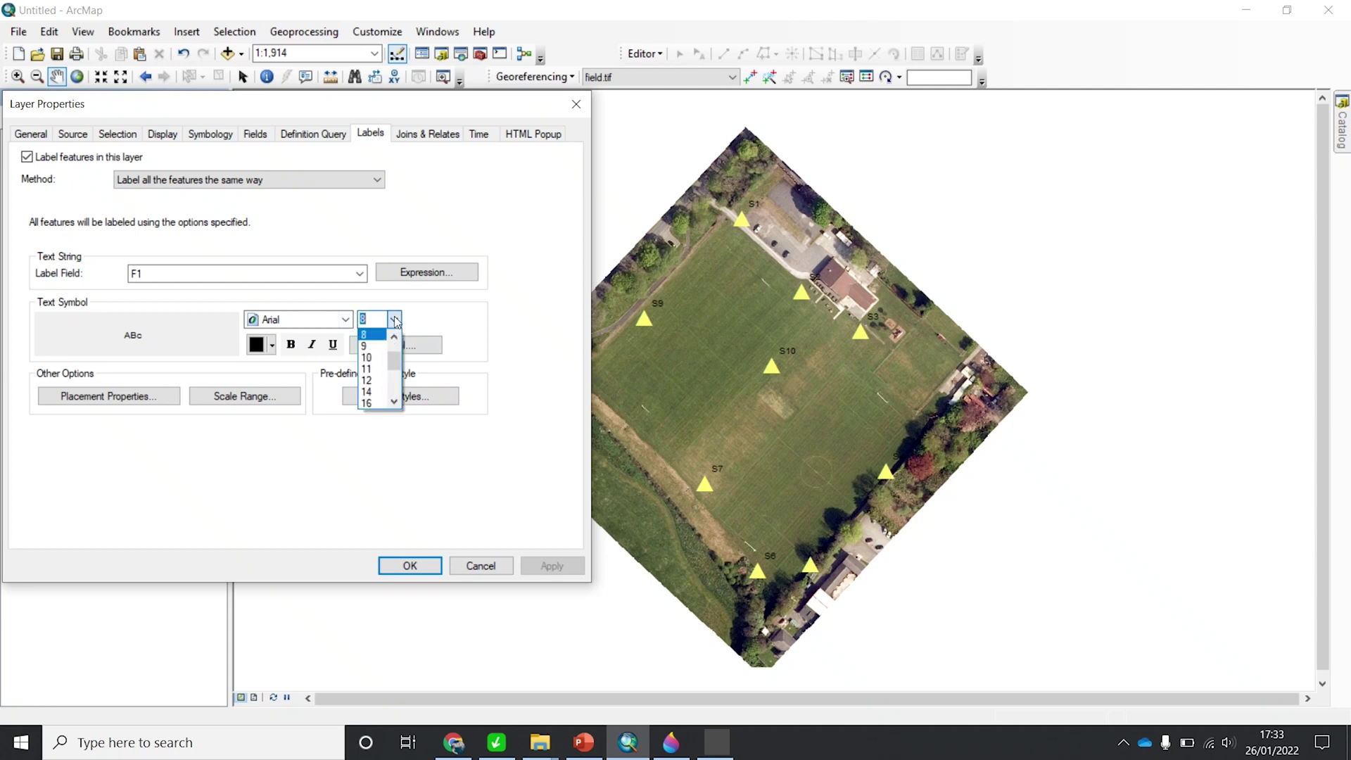
click(394, 403)
click(394, 403)
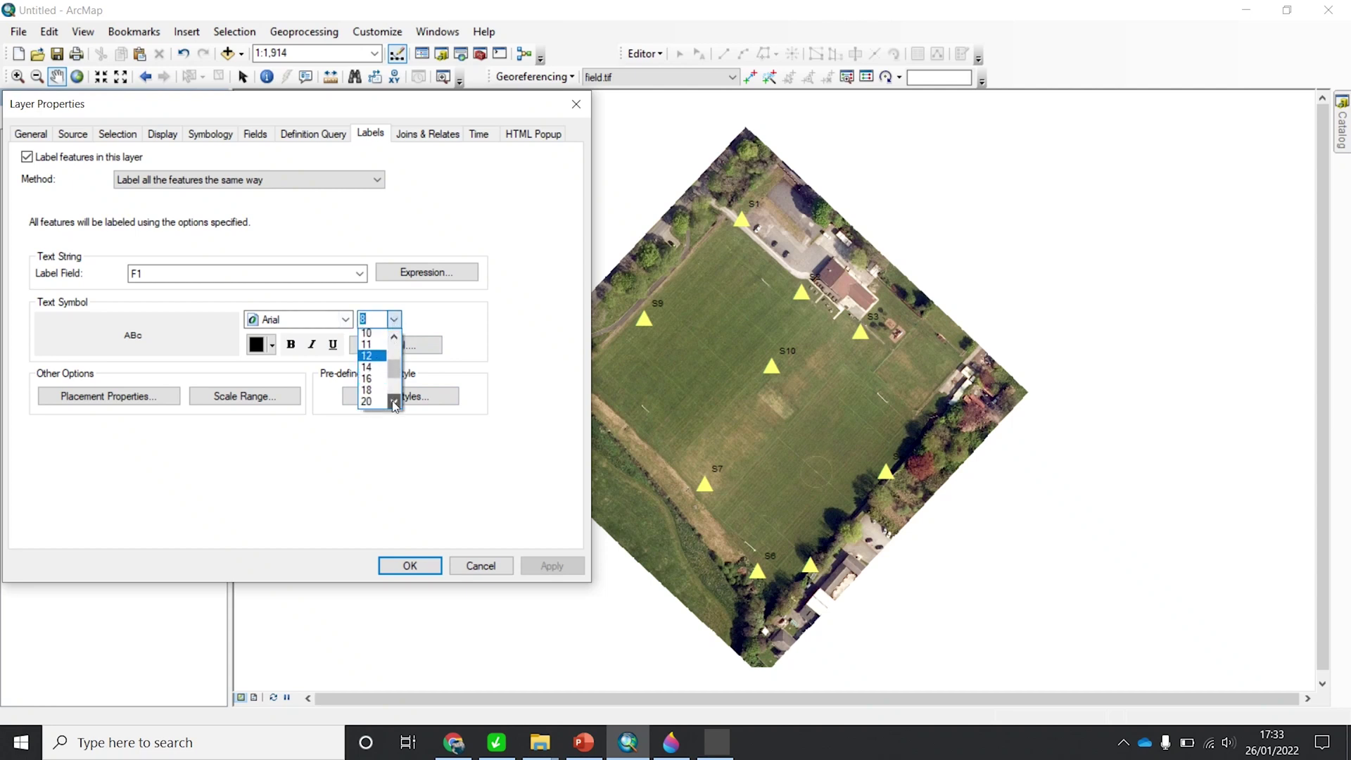
click(371, 370)
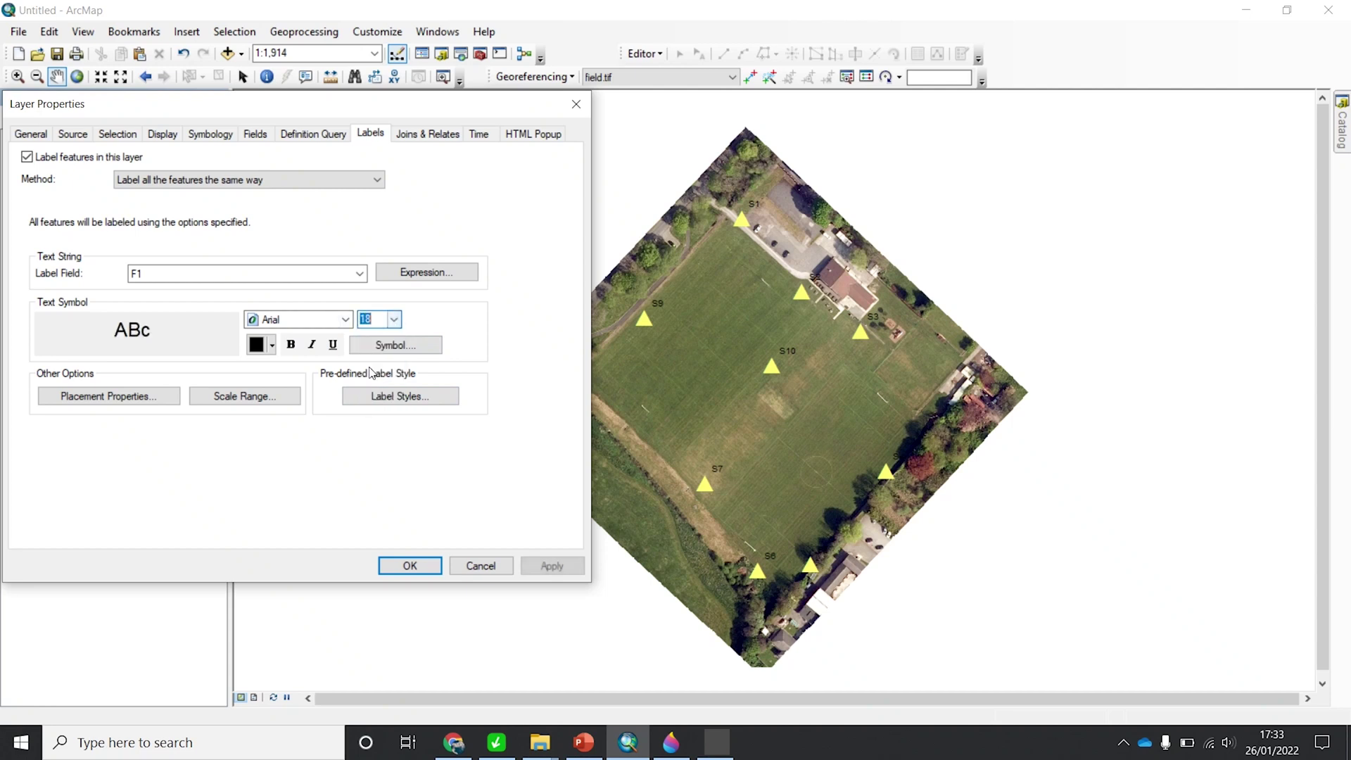
click(552, 565)
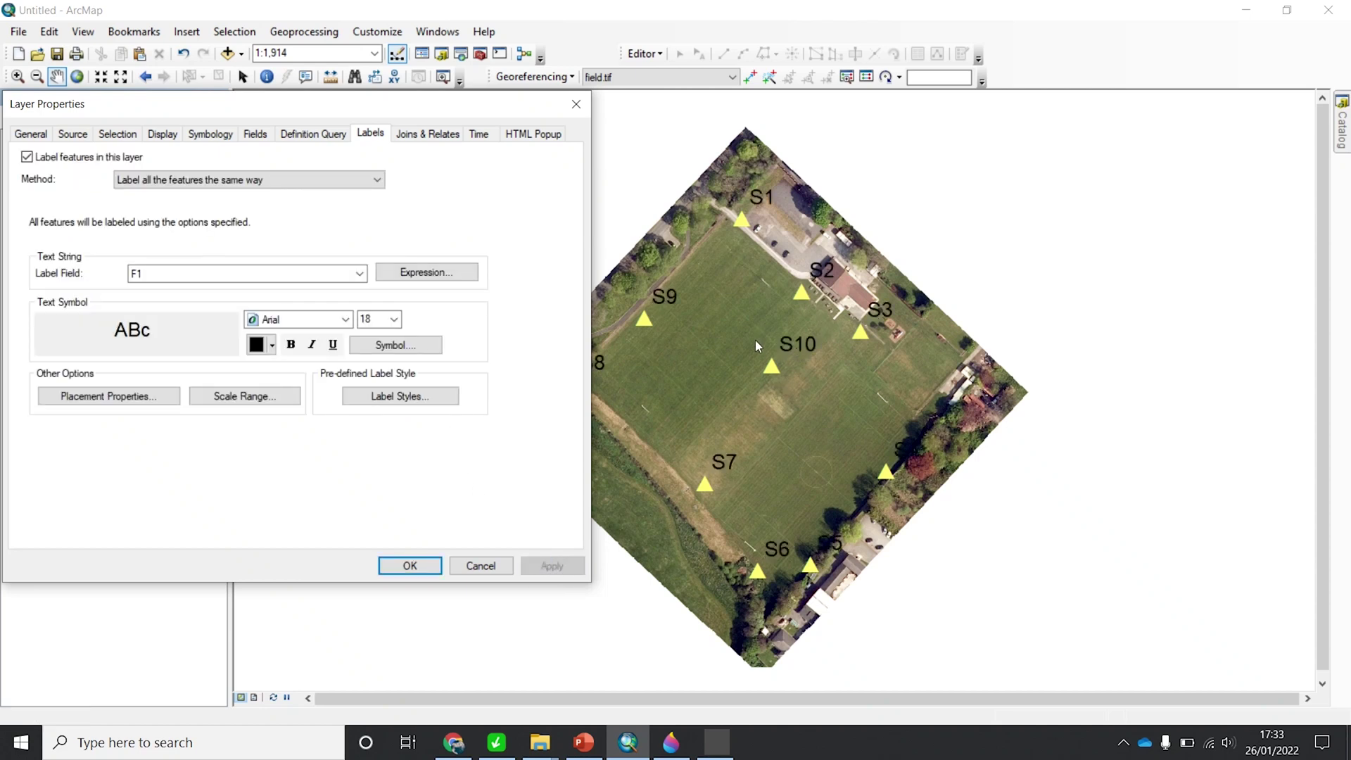
Reduce the label font size to 16 and apply it.
click(394, 319)
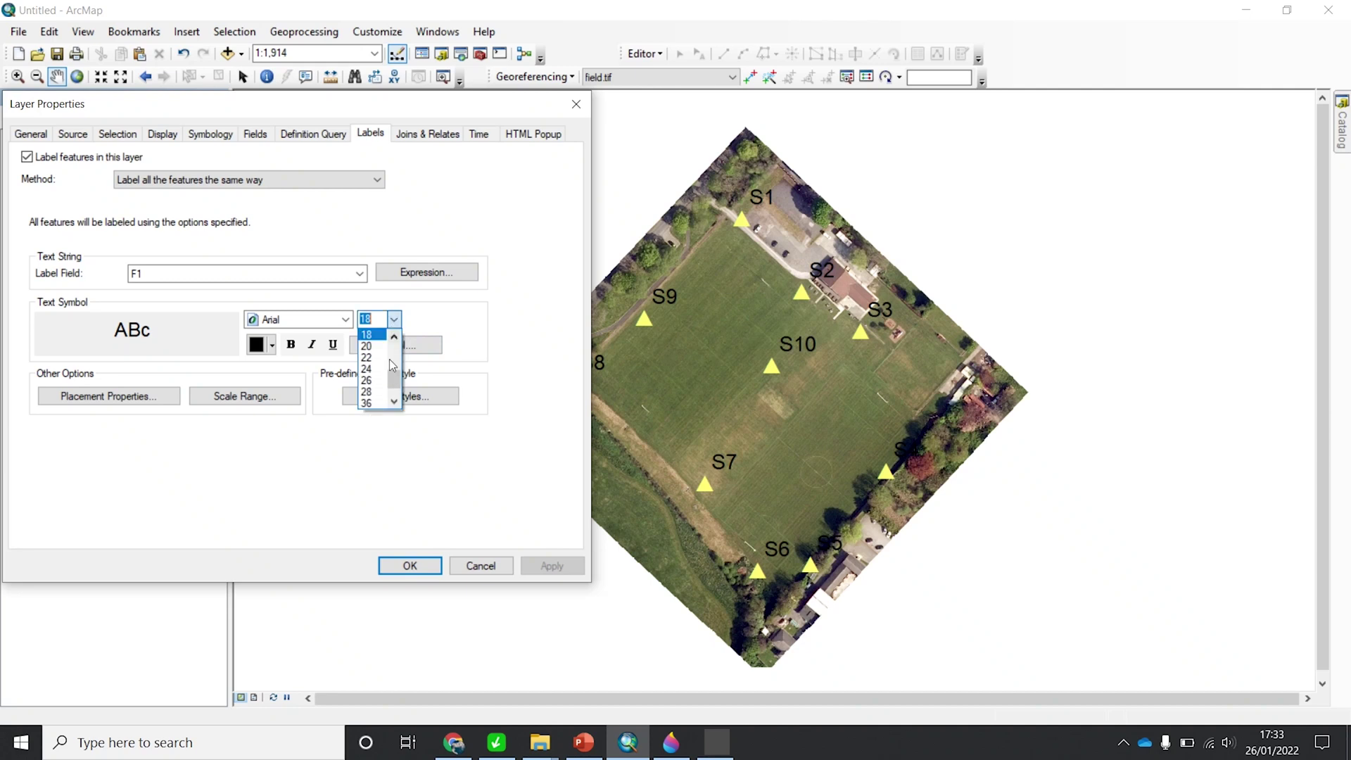
click(394, 337)
click(395, 336)
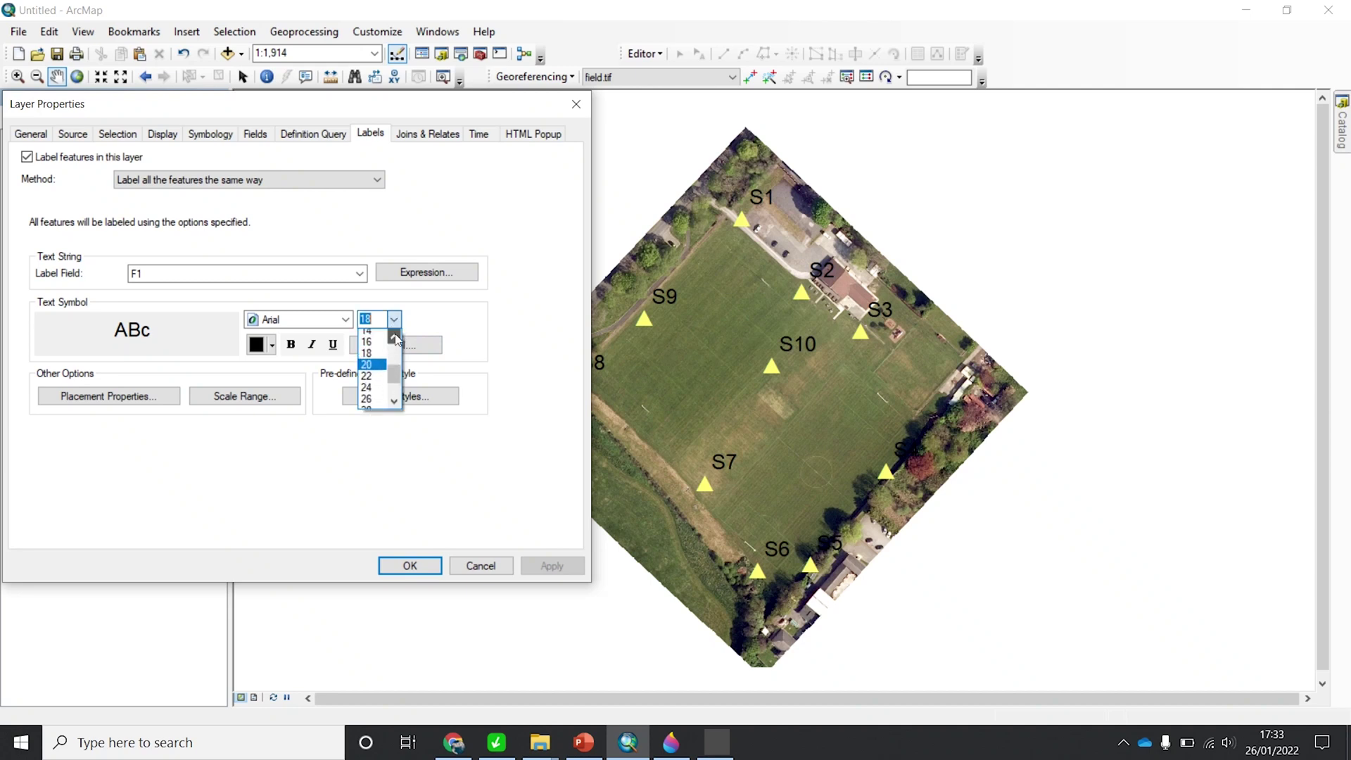
click(378, 347)
click(542, 564)
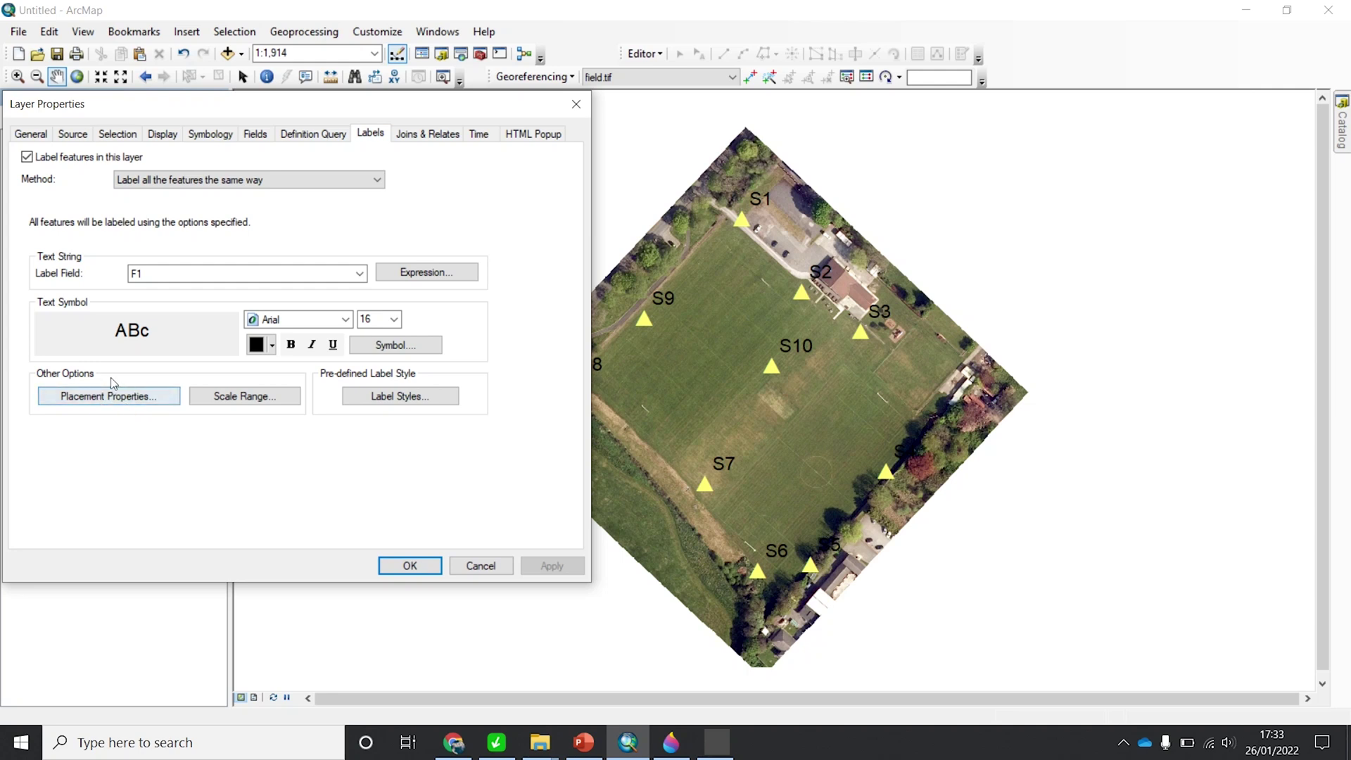
Set label placement to 'Prefer Top Center, all allowed' and apply it.
click(118, 400)
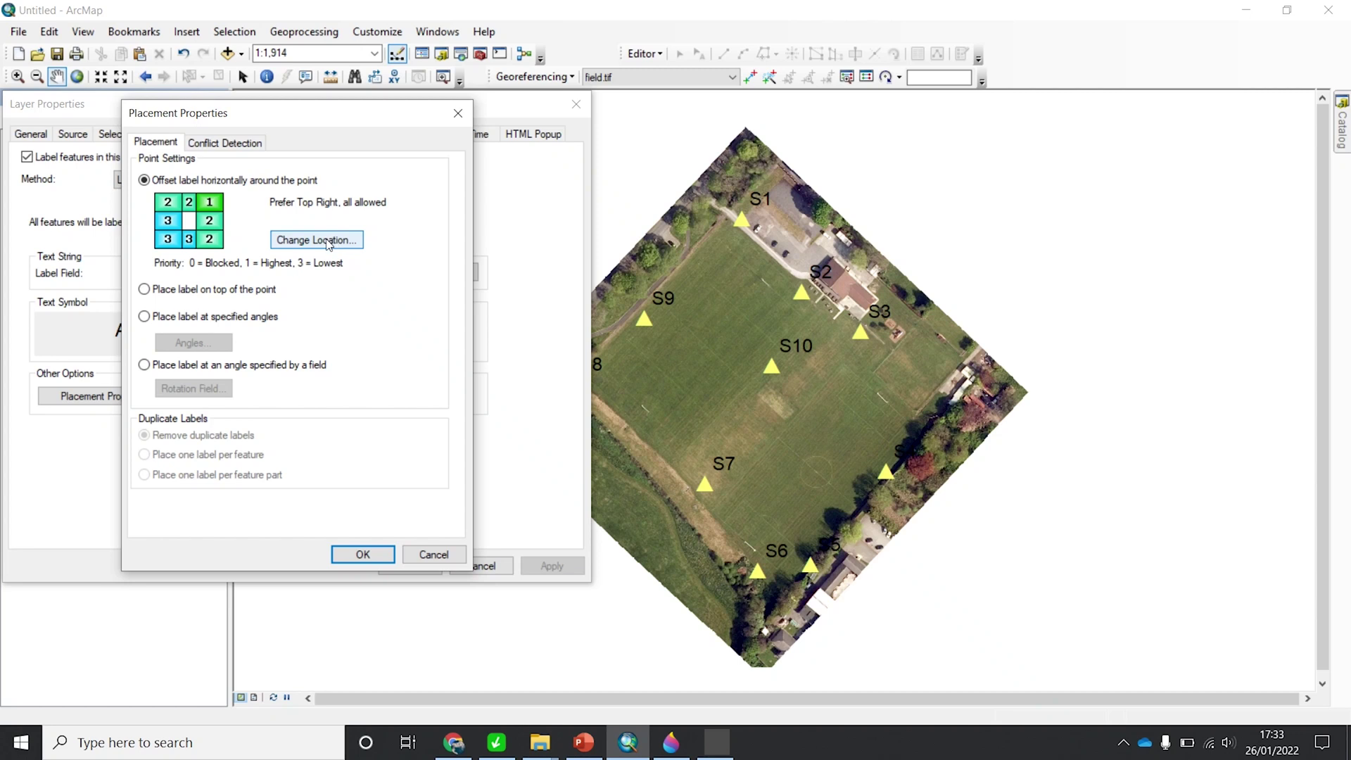
click(328, 242)
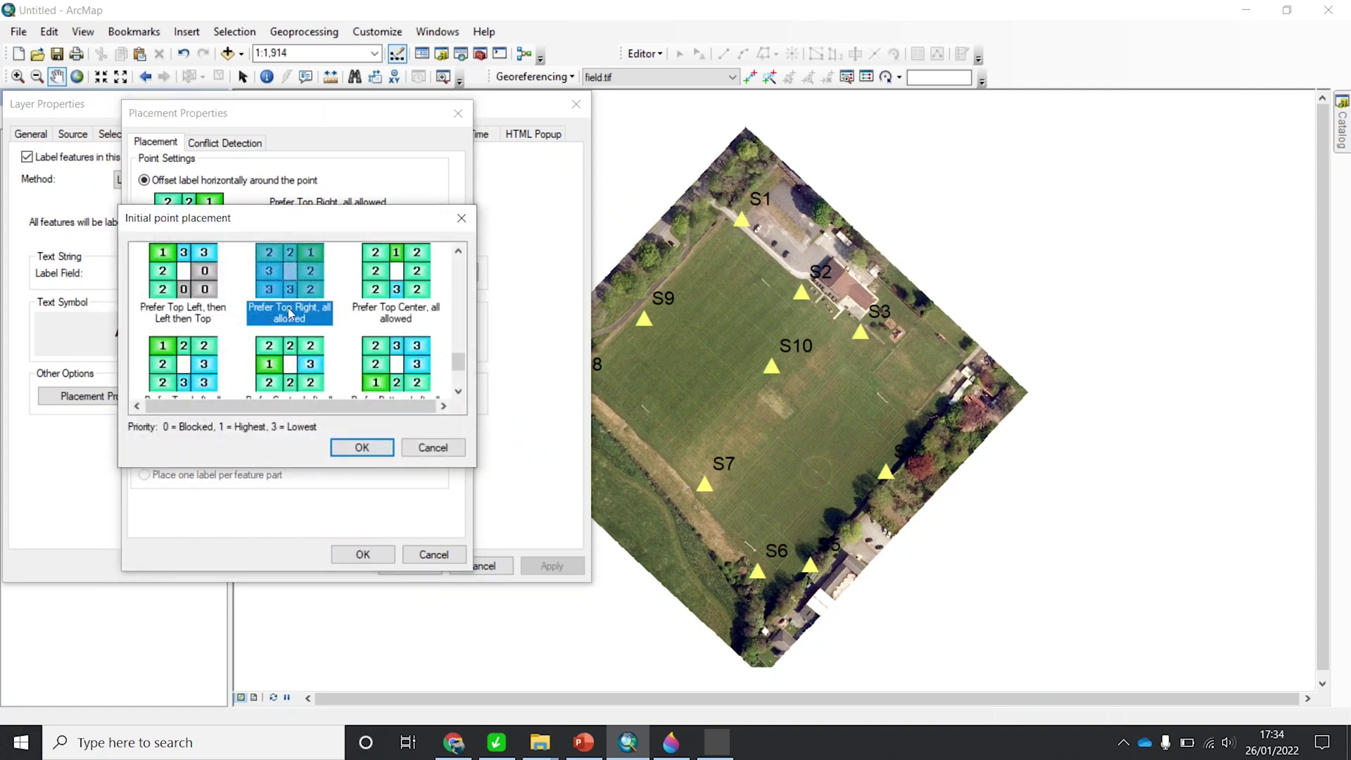
click(394, 311)
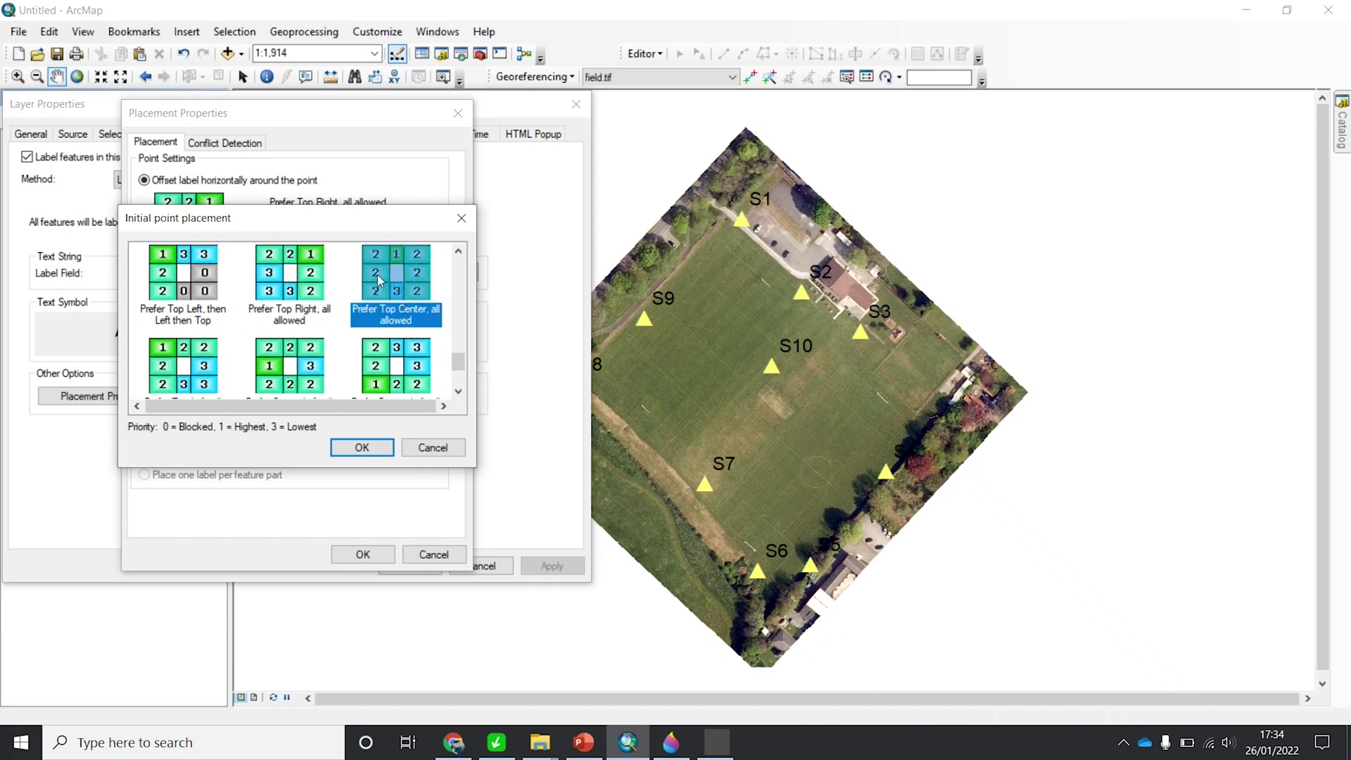
click(362, 448)
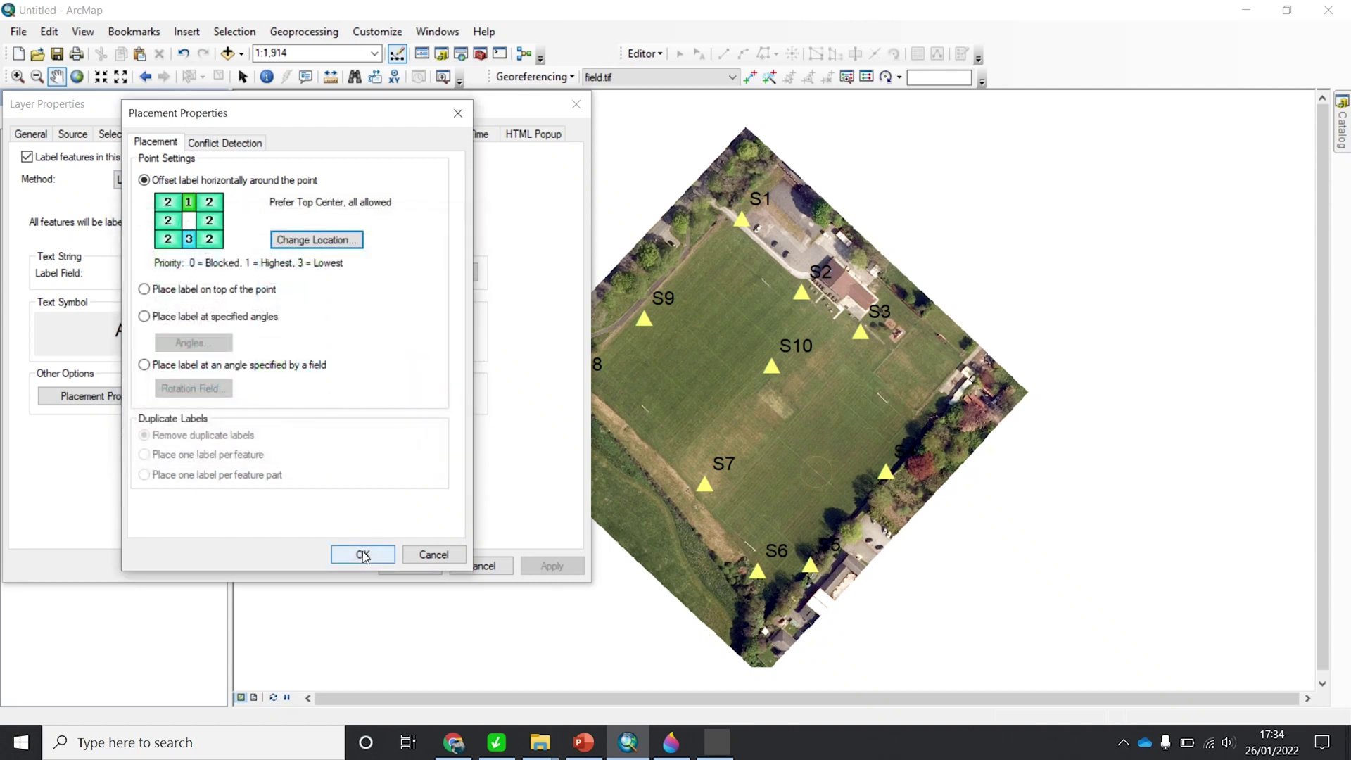
click(363, 556)
click(556, 567)
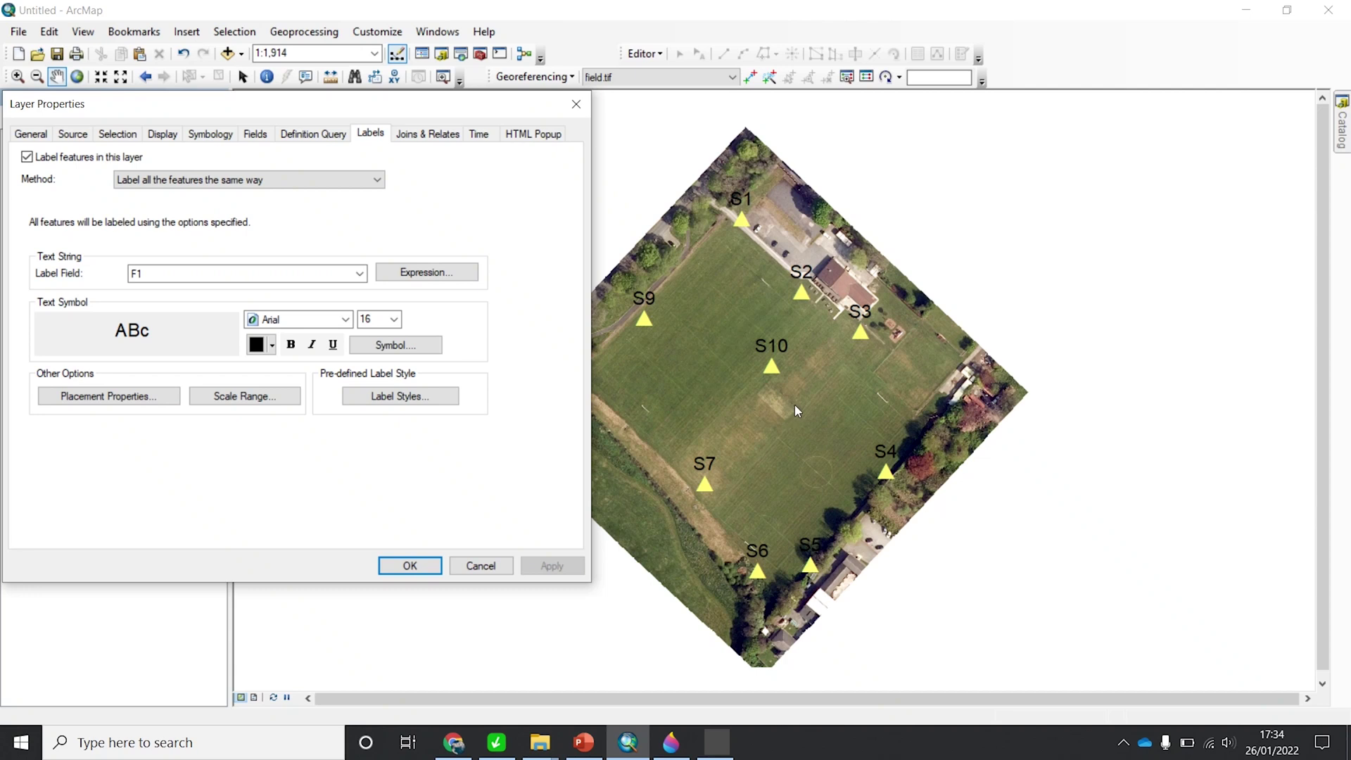
Make the S1–S10 point labels bold and light yellow, applying the change.
click(292, 346)
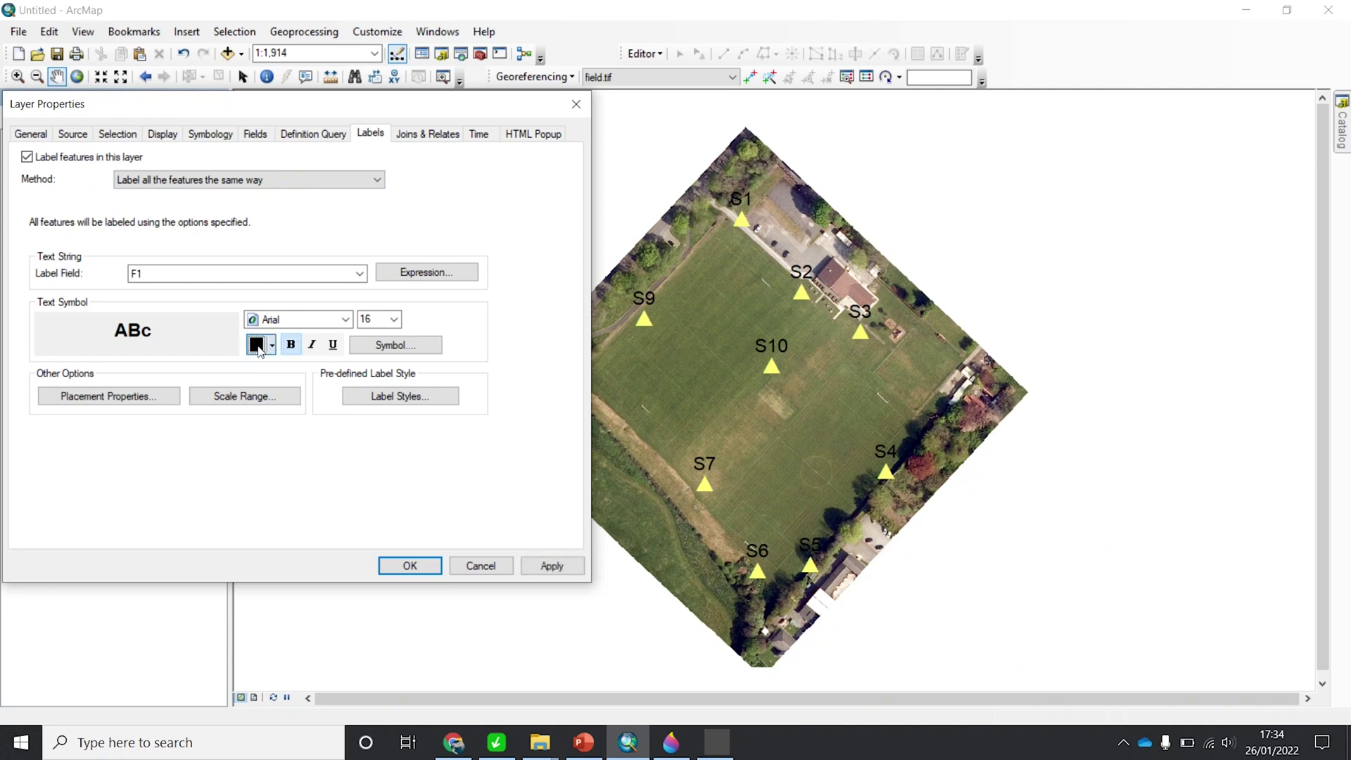
click(260, 346)
click(318, 407)
click(544, 567)
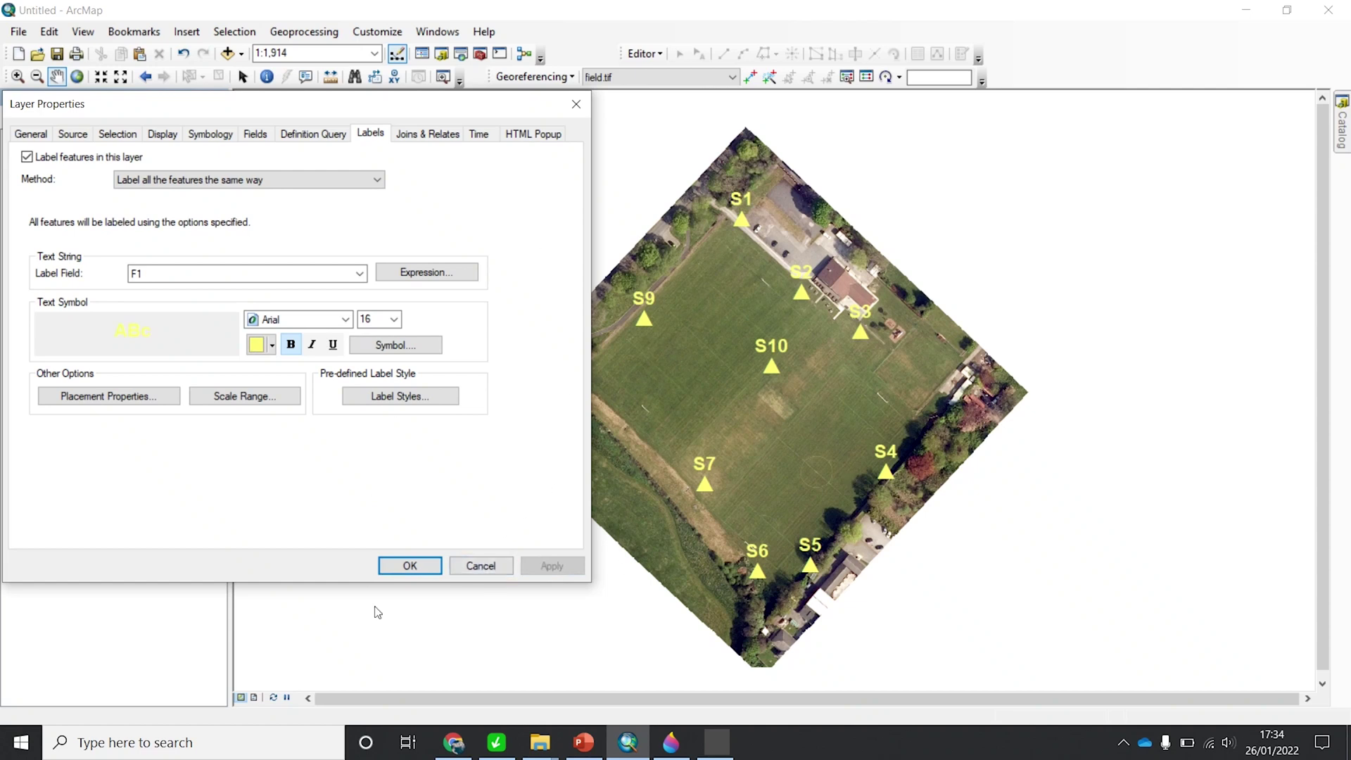
click(417, 569)
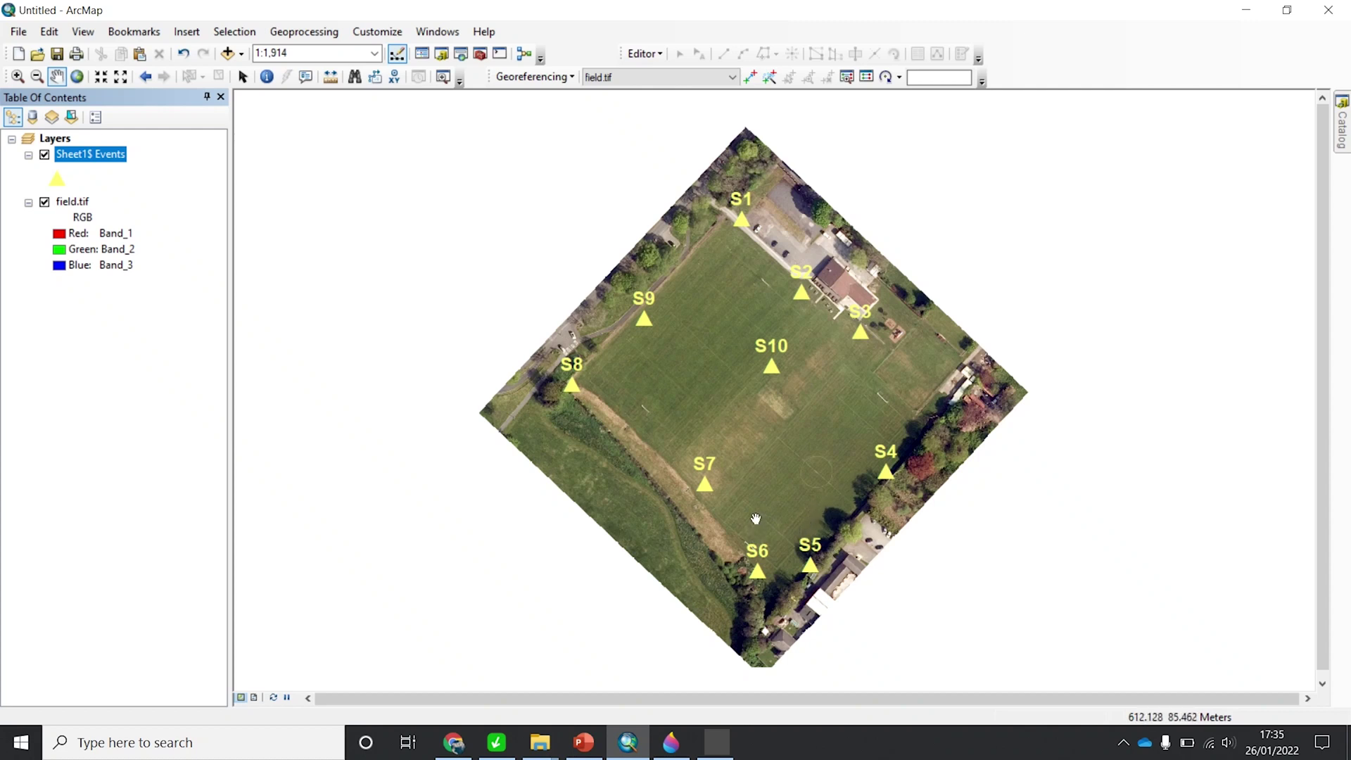
Hide the field.tif orthophoto and recolour the size 24 triangle point symbols black.
click(44, 203)
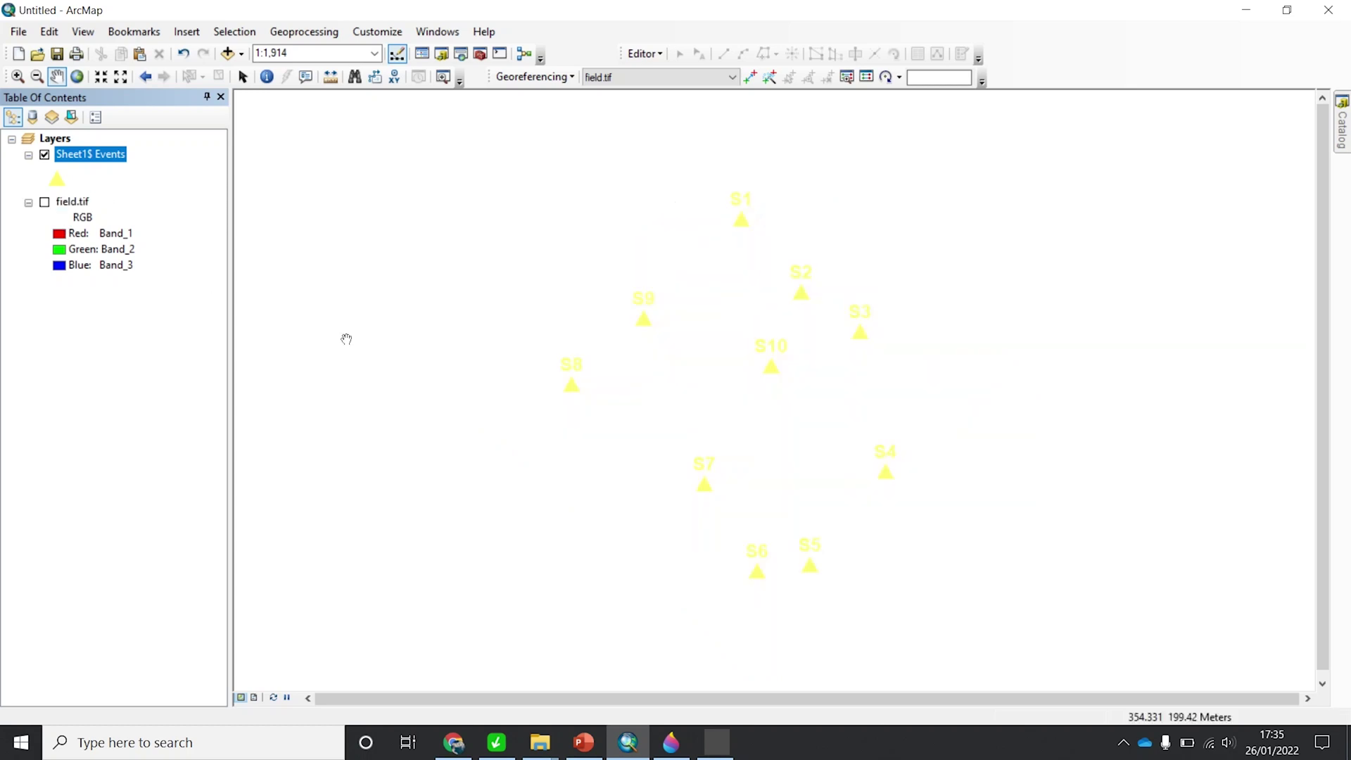
click(57, 178)
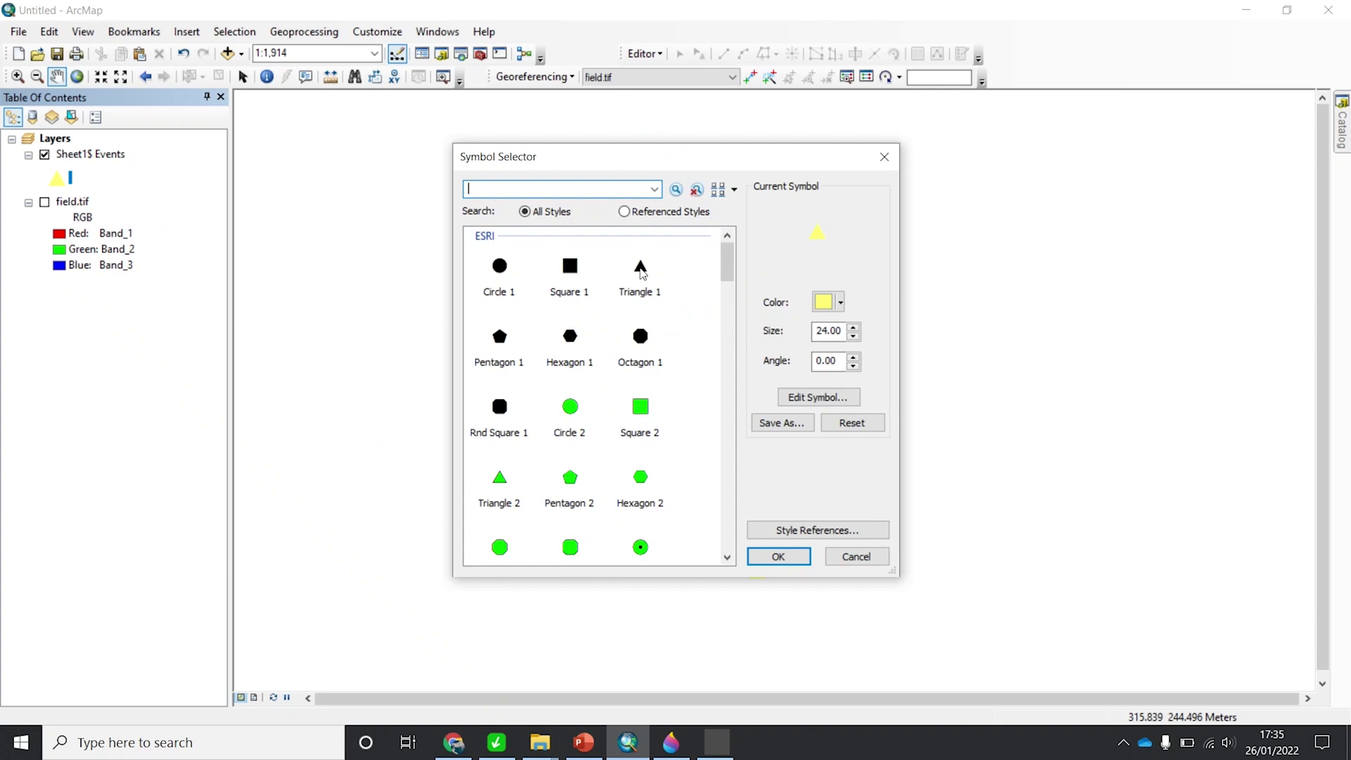
click(827, 304)
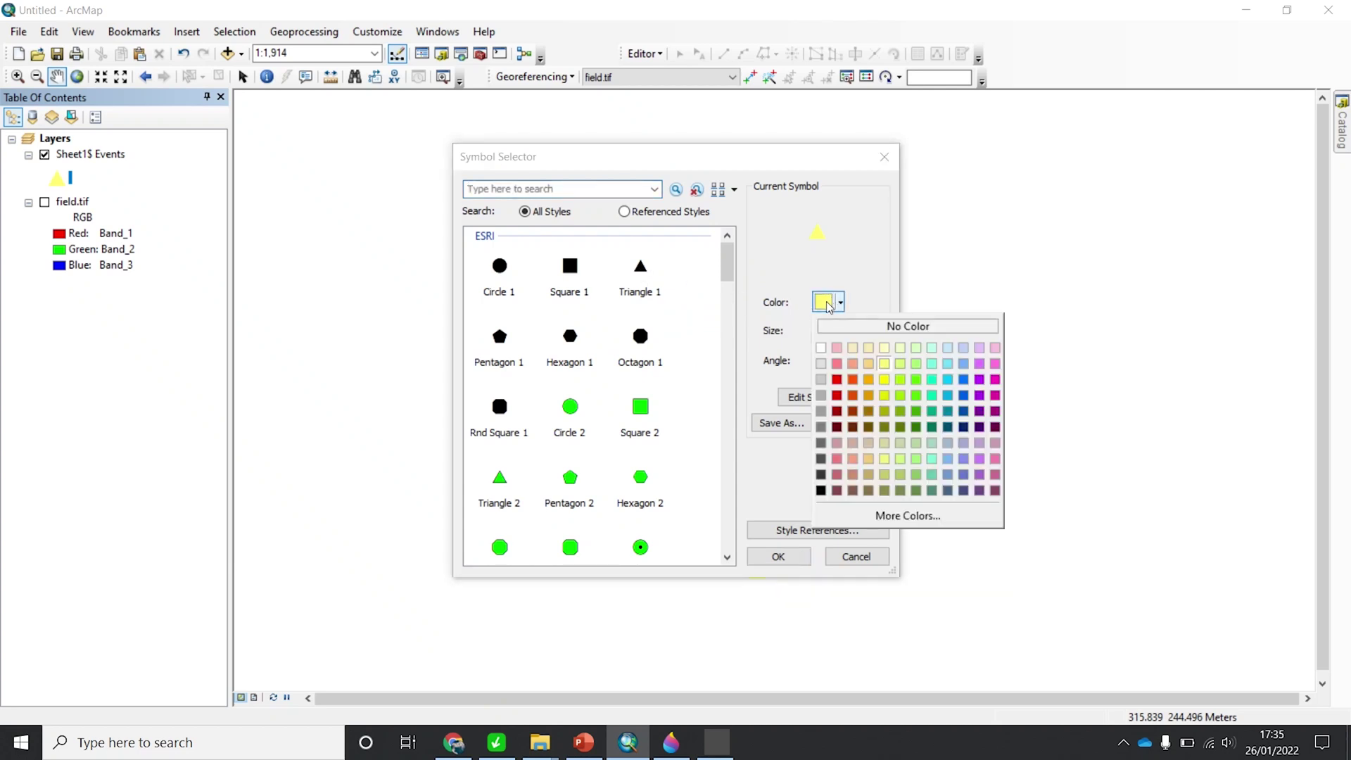
click(847, 415)
click(778, 555)
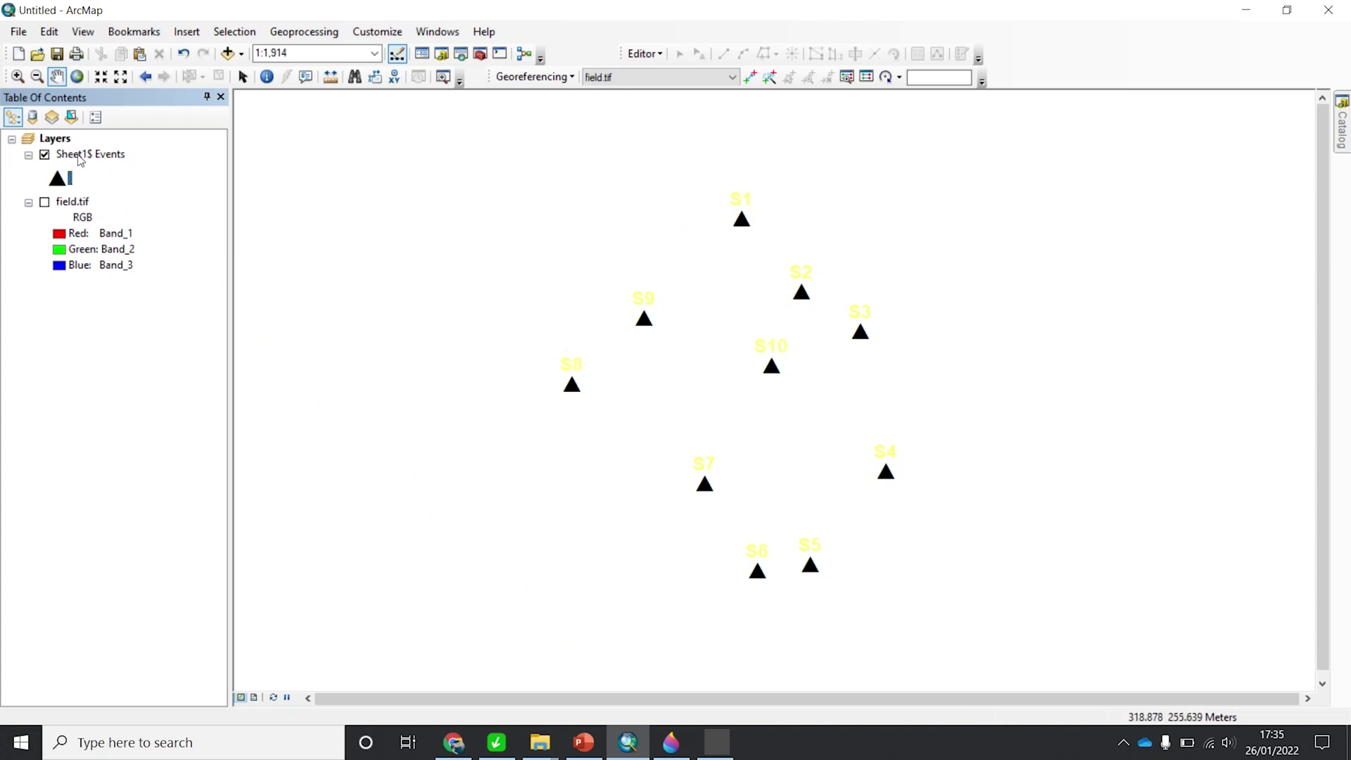
Set the Sheet1$ Events label text colour to black, keeping the bold style.
double_click(79, 160)
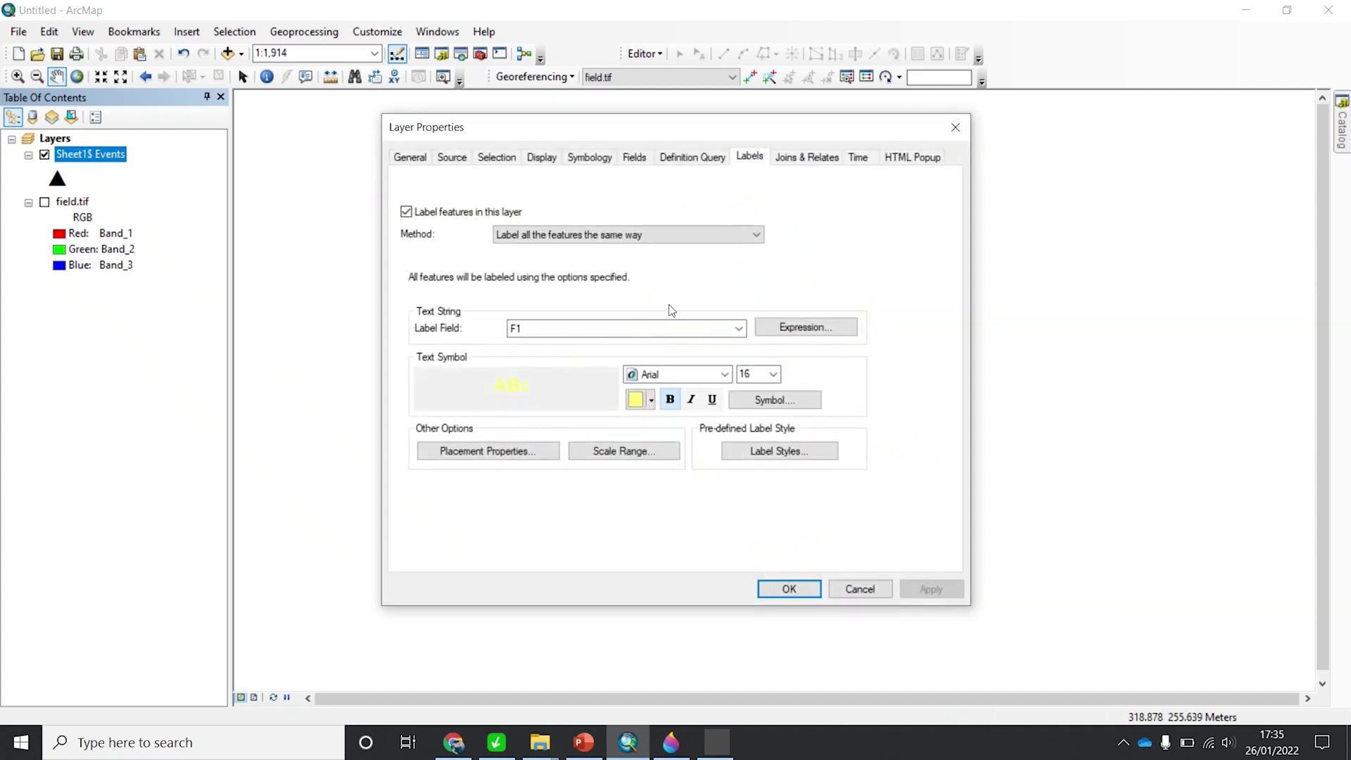
click(636, 401)
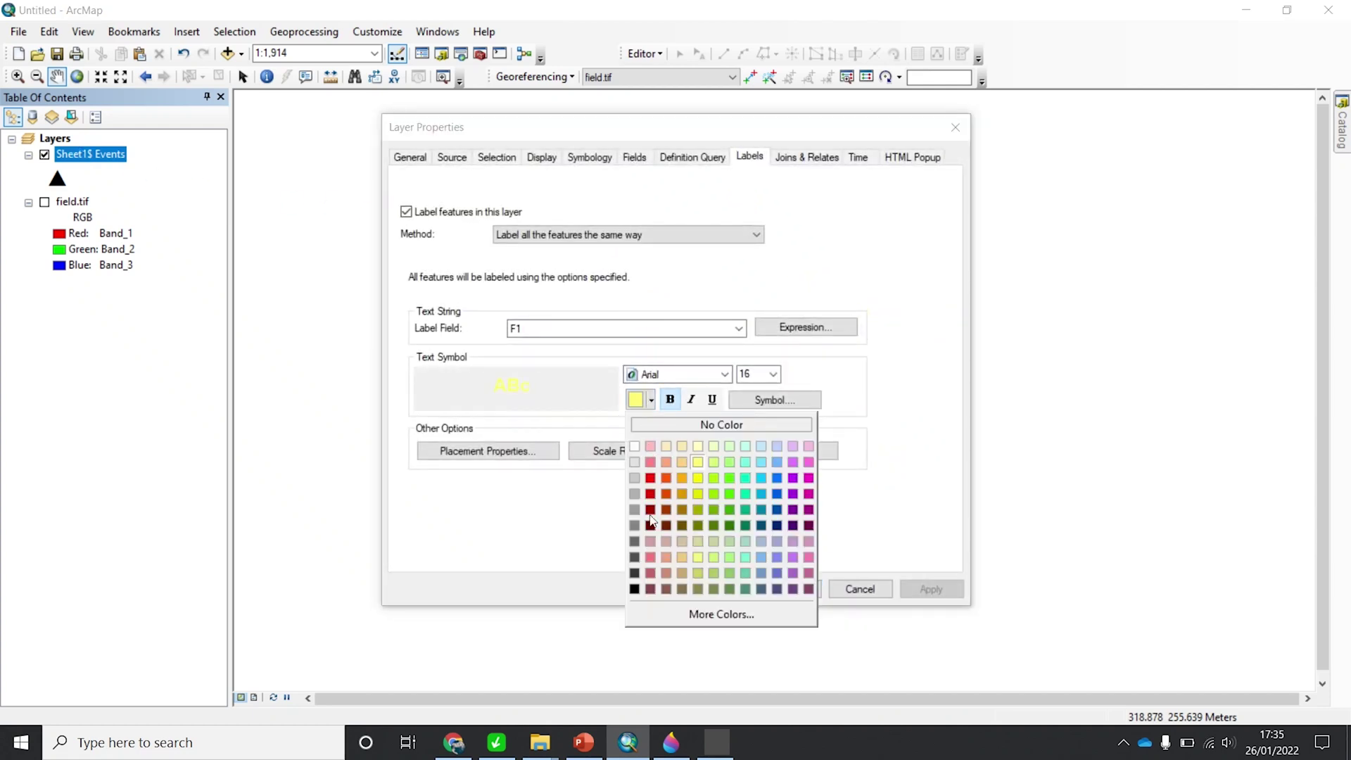
click(639, 590)
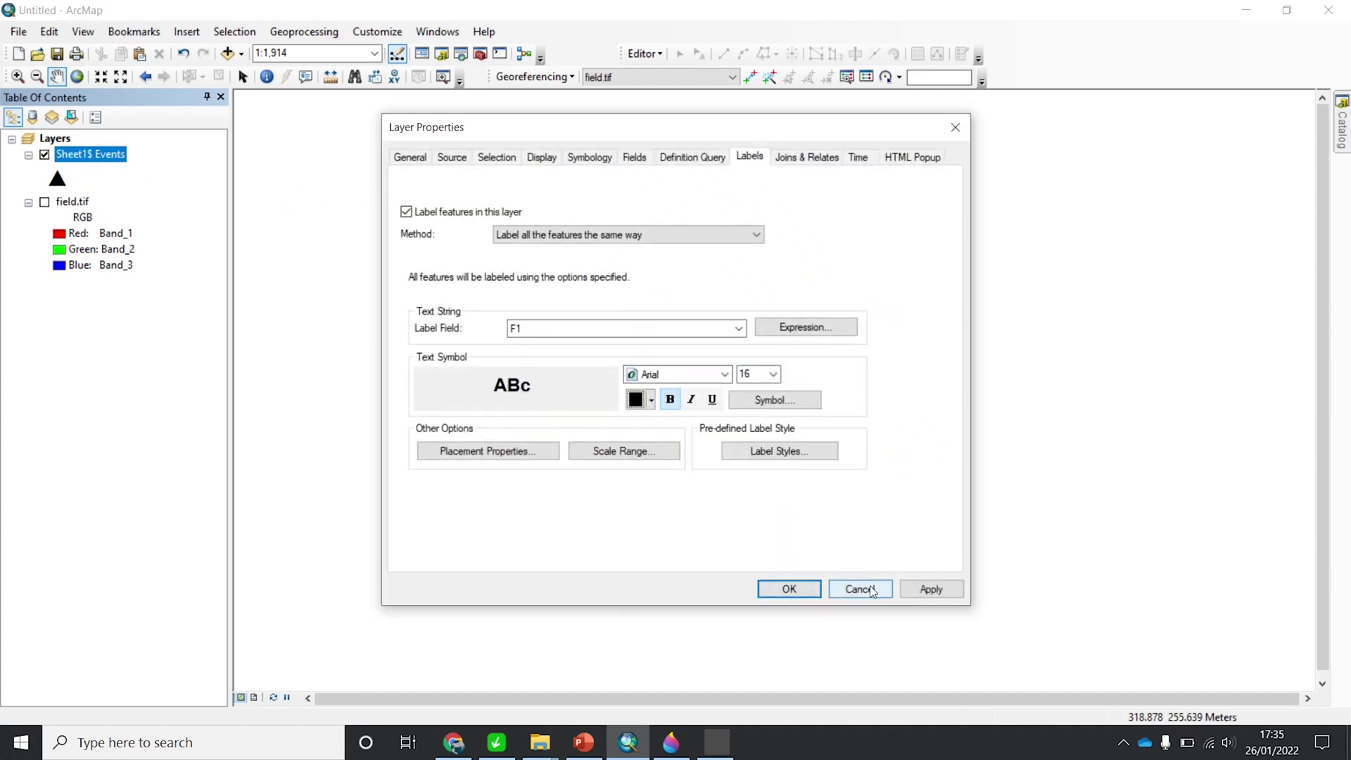
click(931, 590)
click(789, 589)
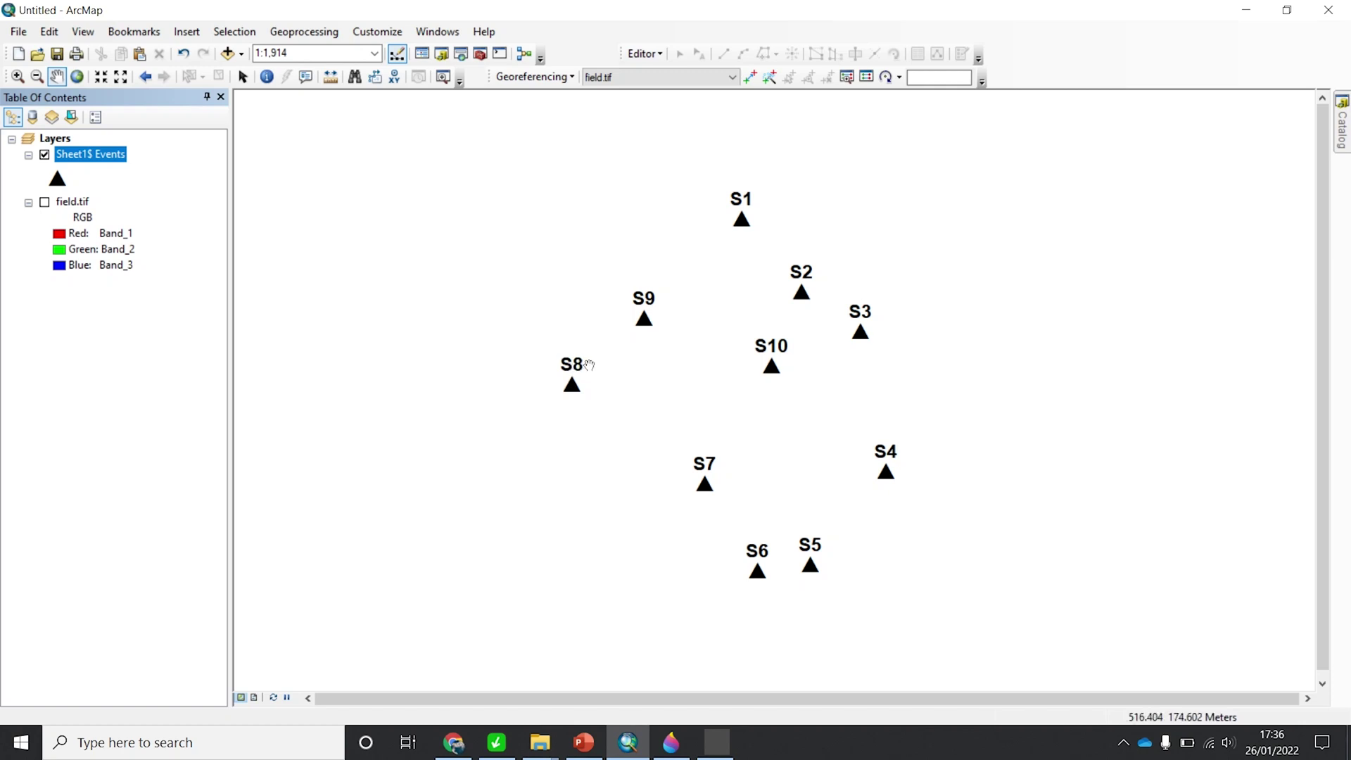
Set the Sheet1$ Events Label Field to RL so points show elevations.
double_click(86, 155)
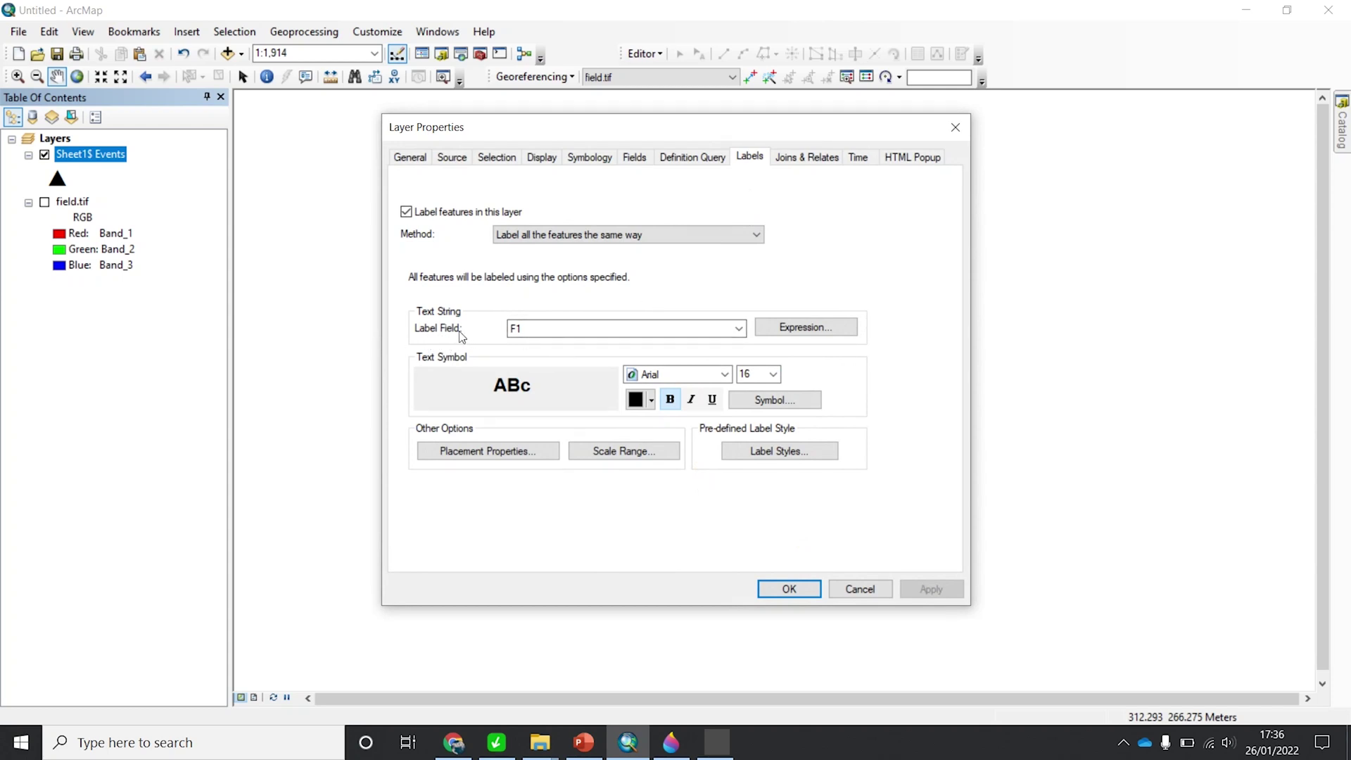
click(550, 334)
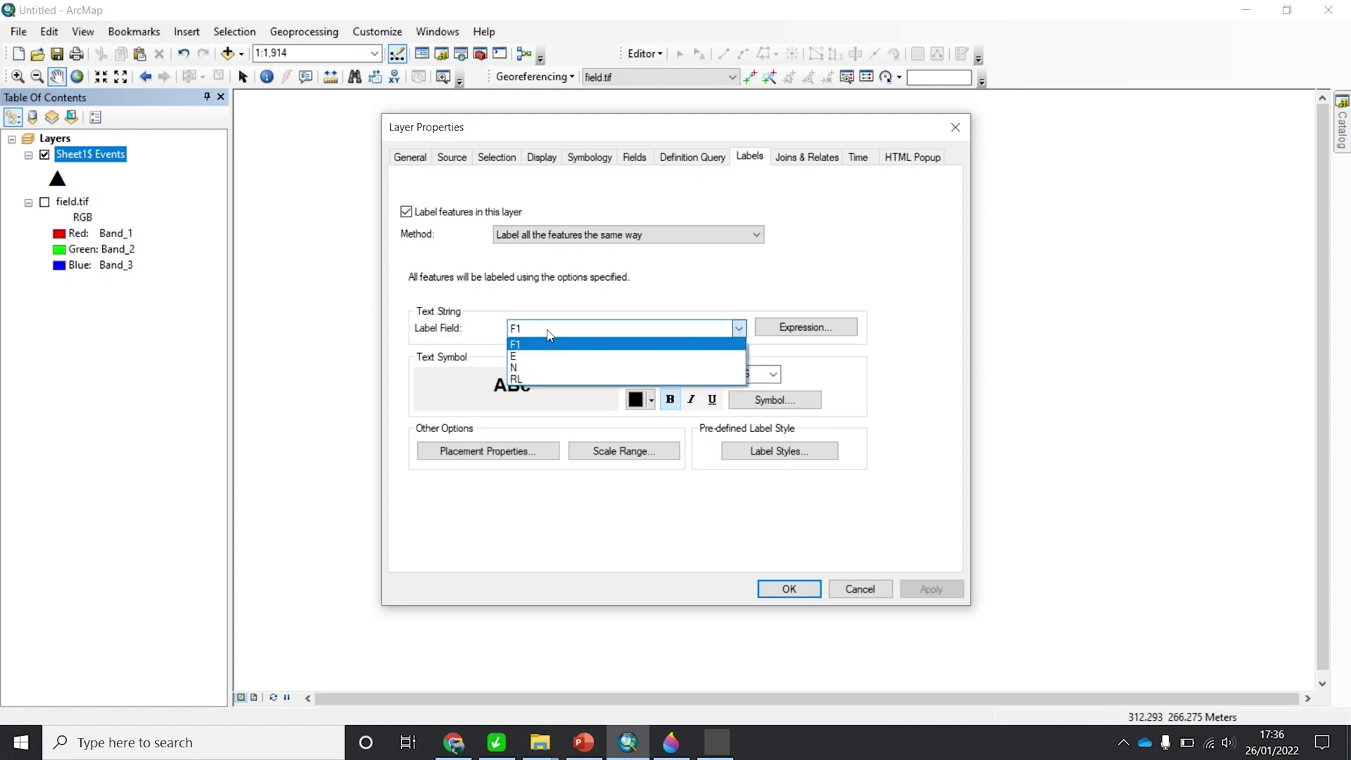
click(545, 380)
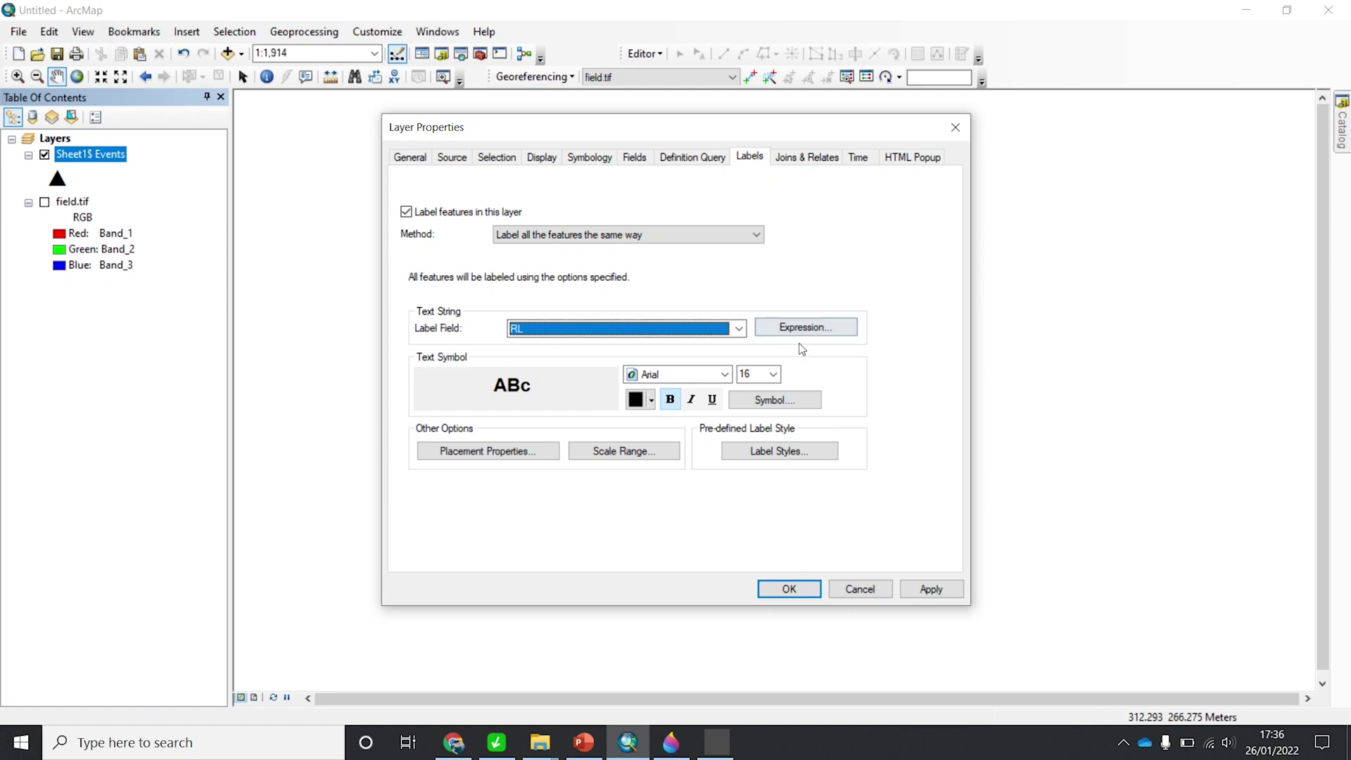
click(930, 589)
click(789, 589)
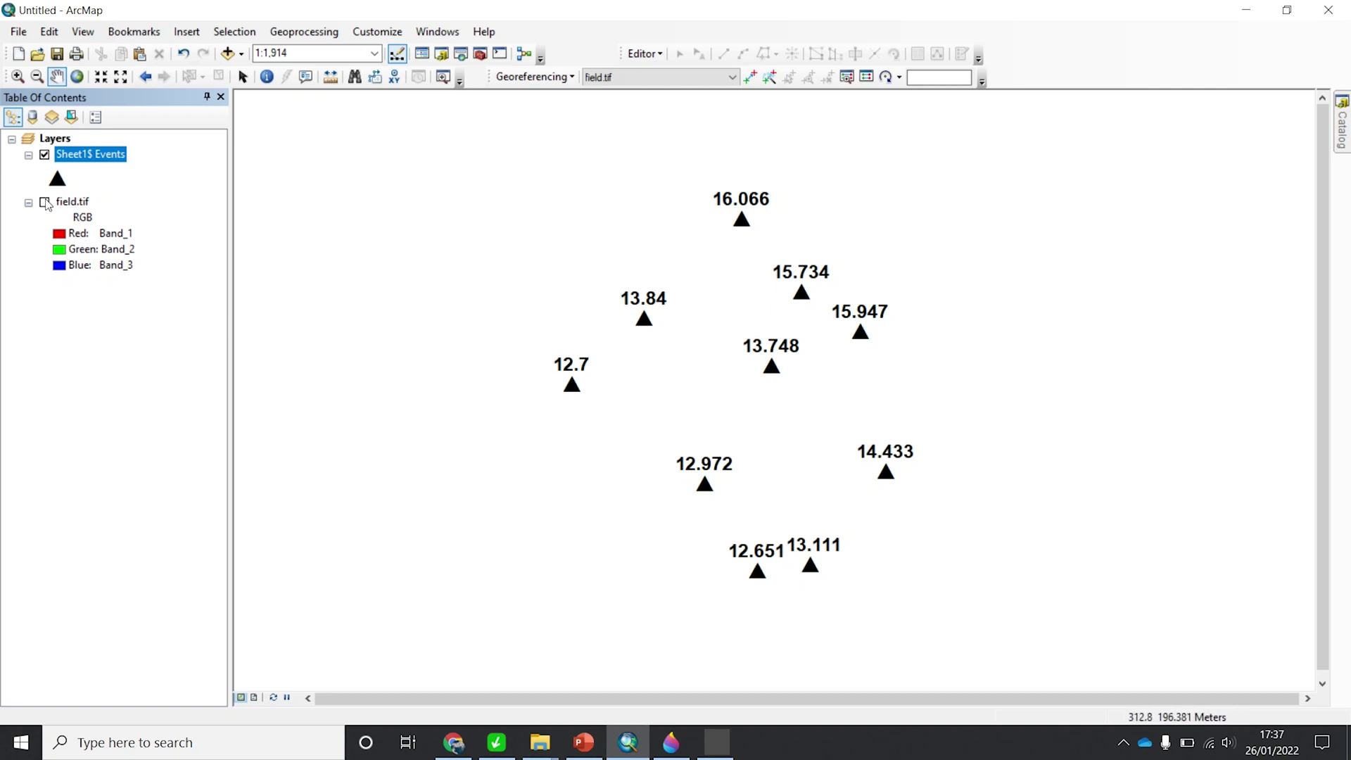
click(44, 203)
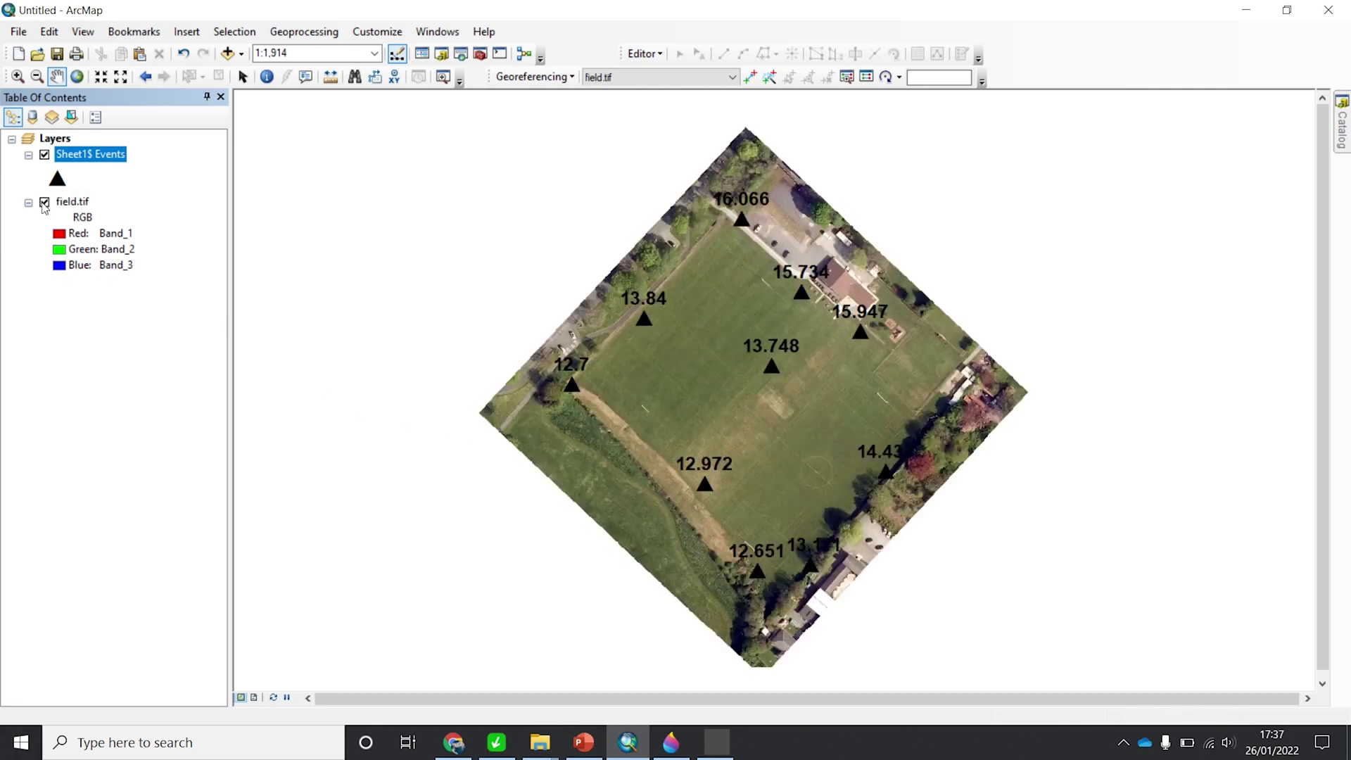
click(44, 203)
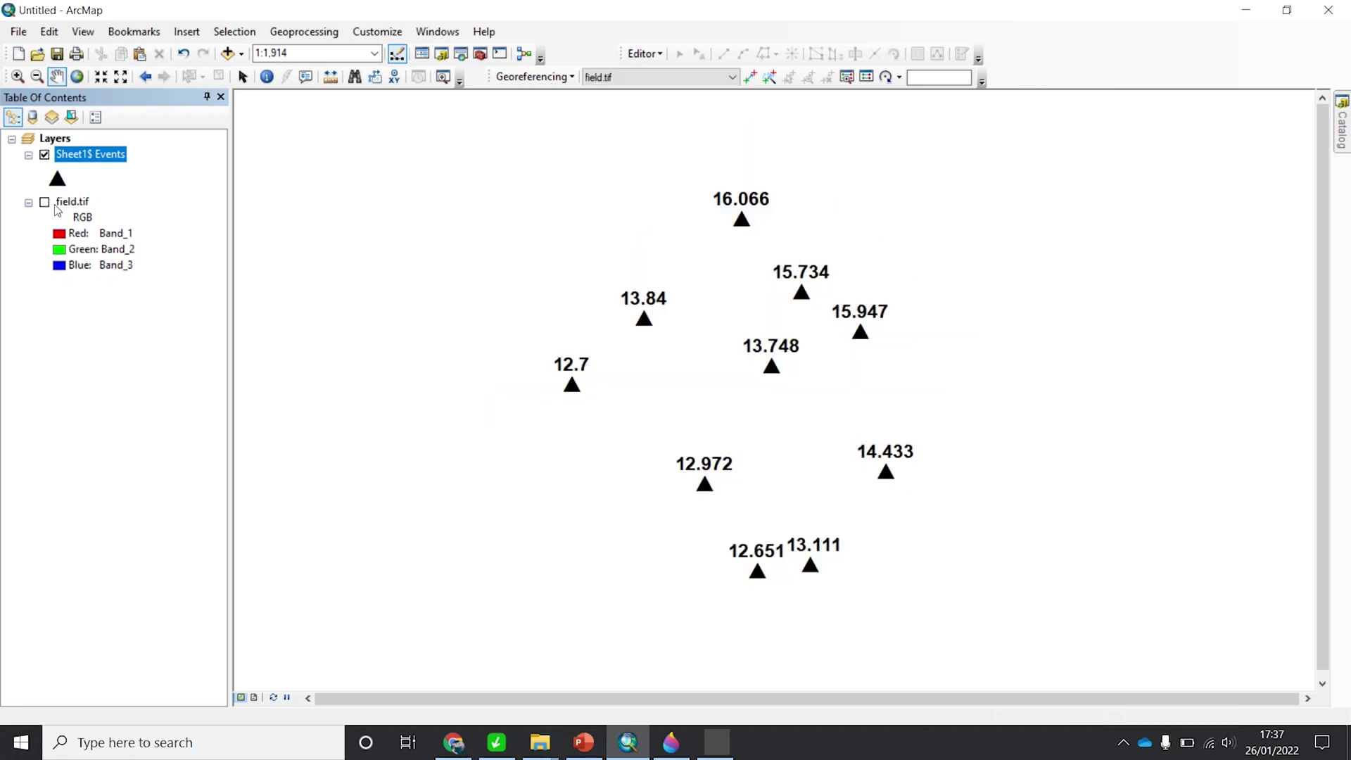